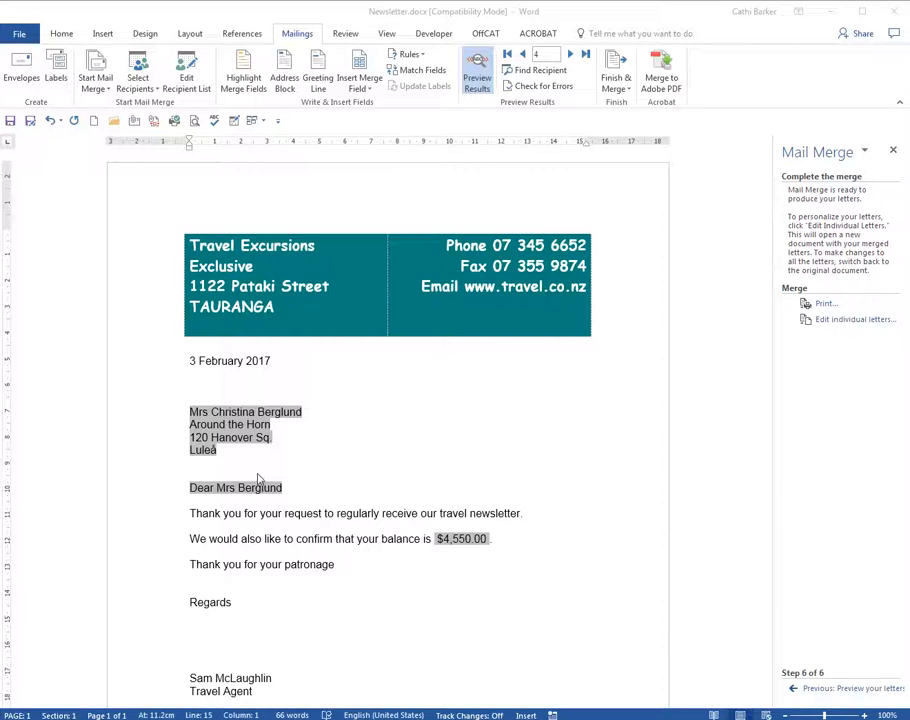
- Create a new blank document and bring its window fully into view
left_click(296, 463)
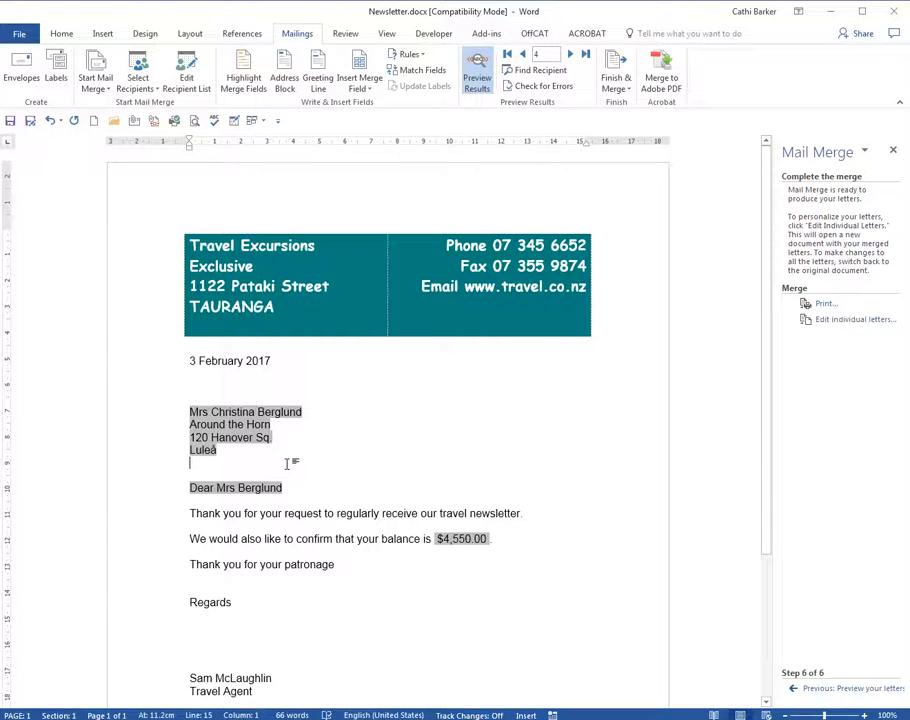
key("ctrl+n")
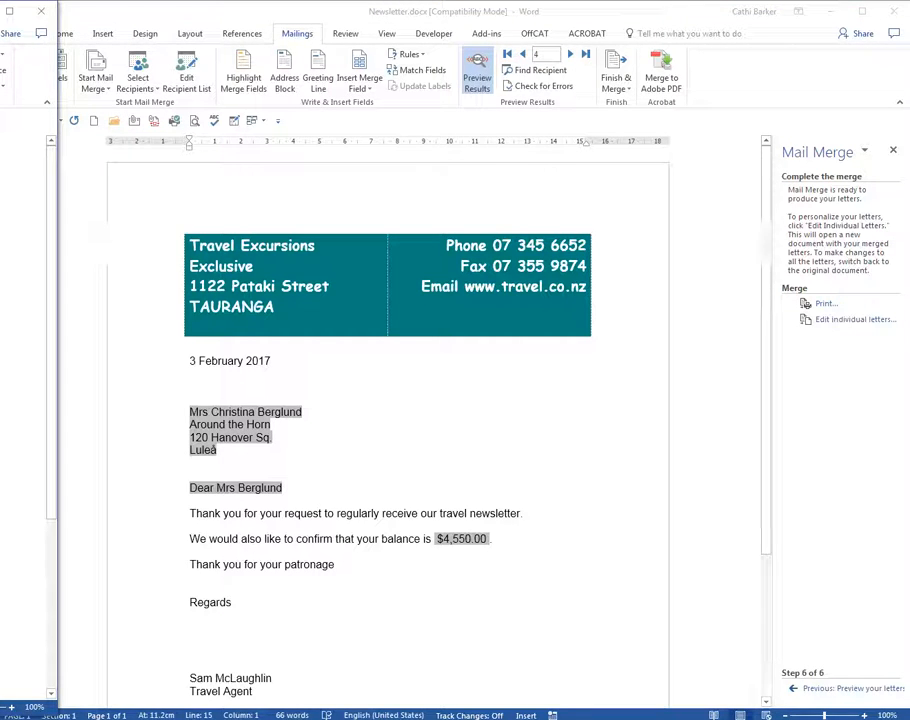
left_click_drag(2, 10, 514, 18)
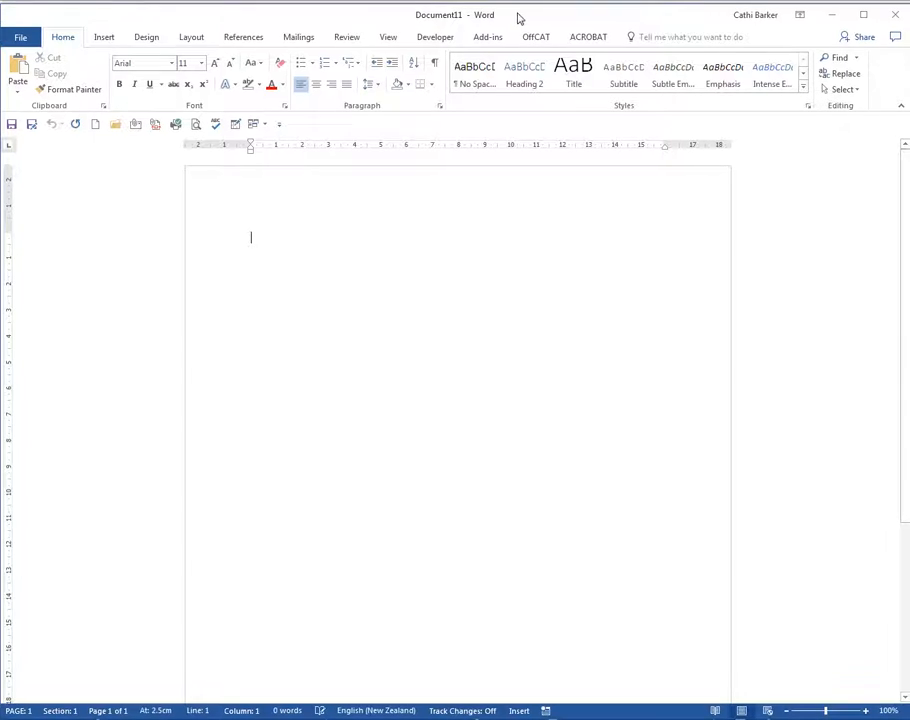
- Start the Step-by-Step Mail Merge Wizard and choose Envelopes as the document type
left_click(300, 37)
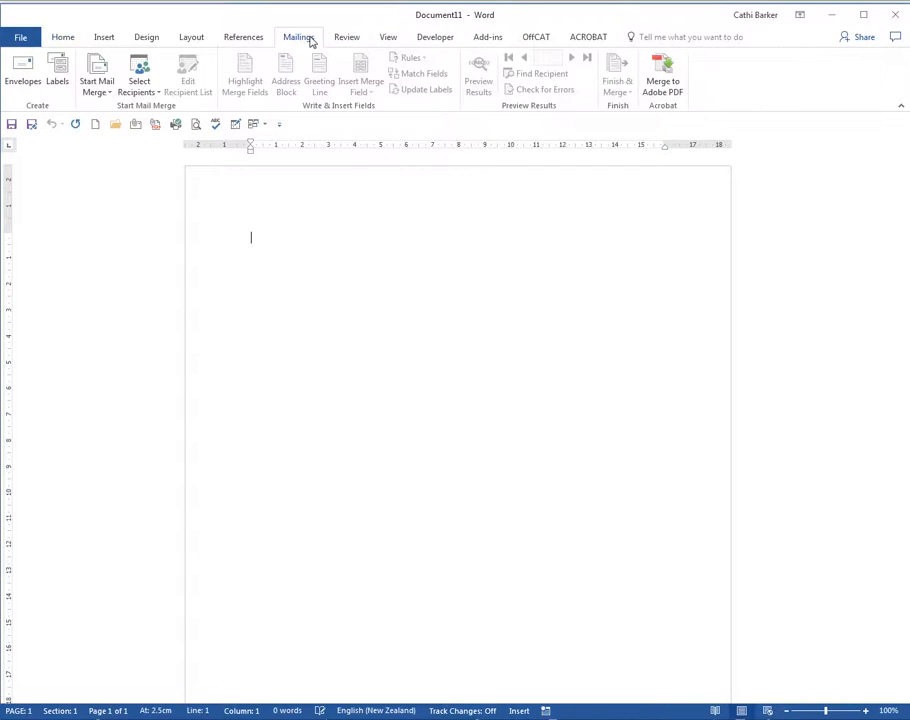
left_click(98, 88)
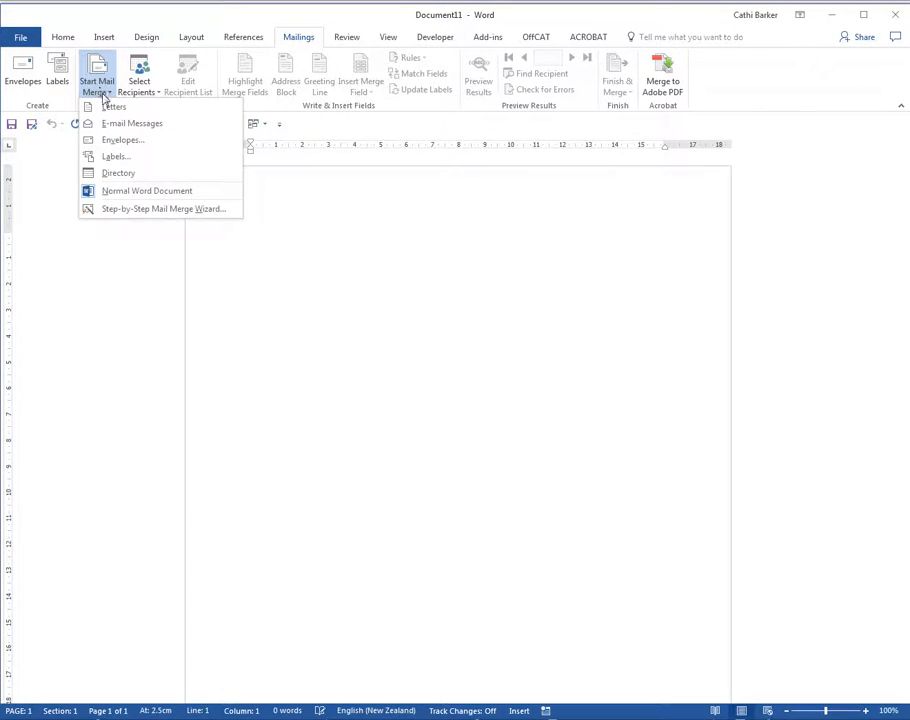
left_click(152, 212)
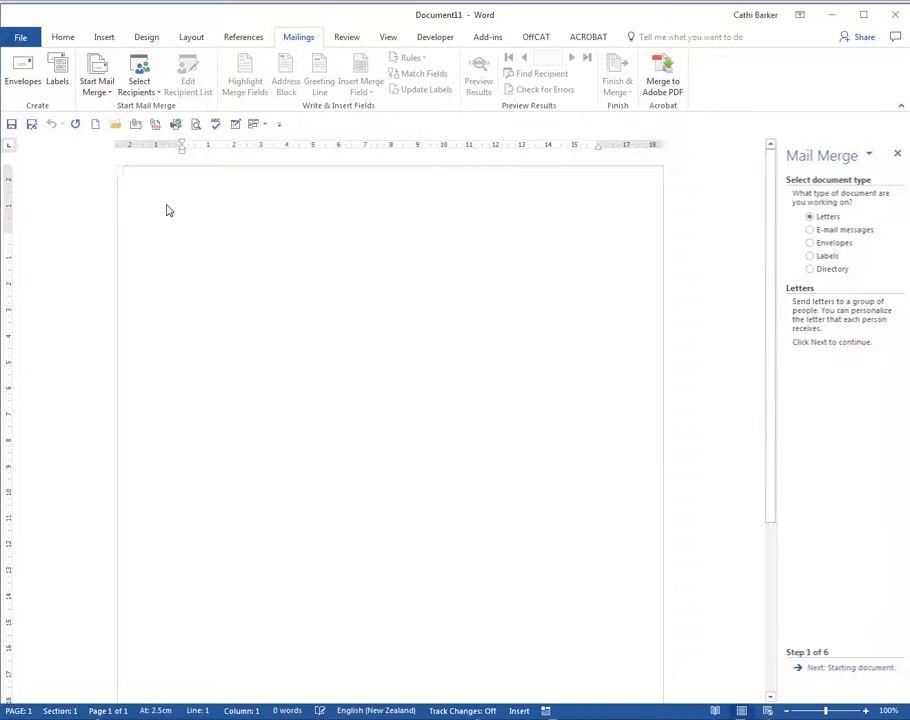
left_click(840, 244)
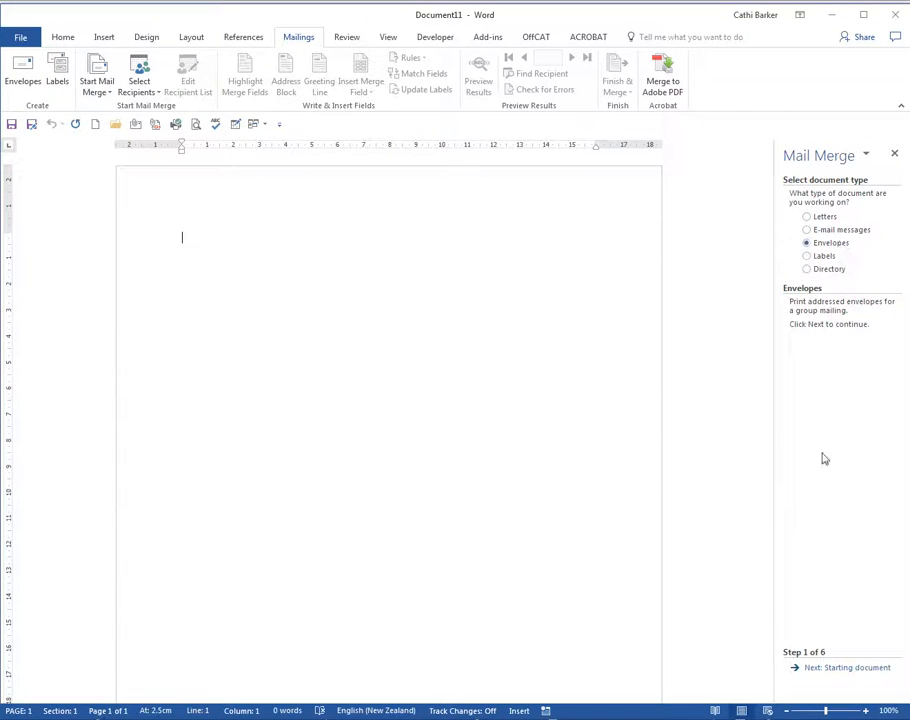
left_click(838, 667)
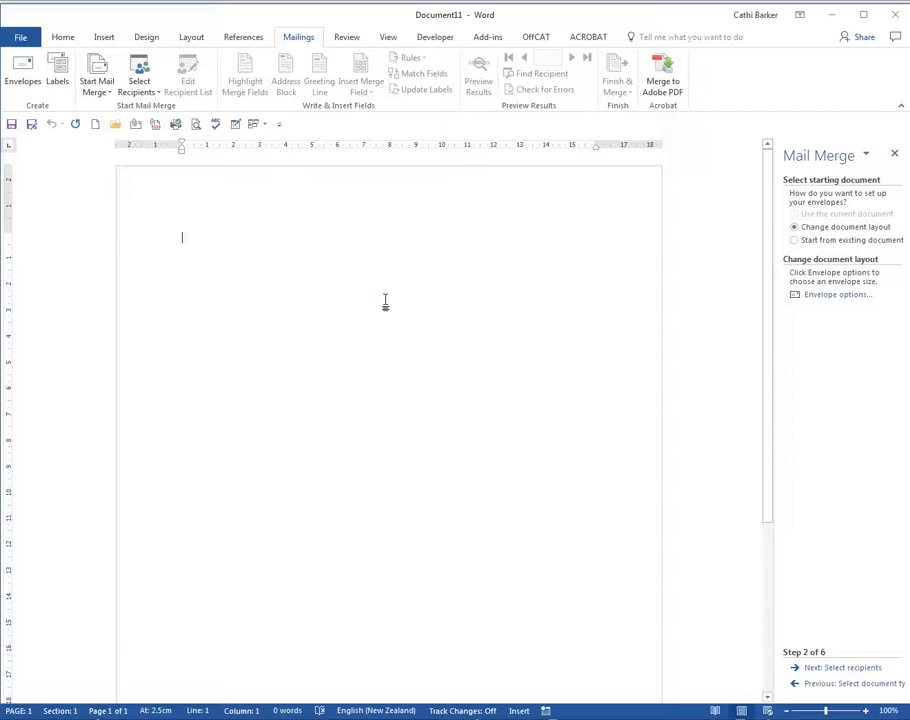
- Lay the document out as a DL (110 x 220 mm) envelope and advance the wizard to recipient selection
left_click(835, 298)
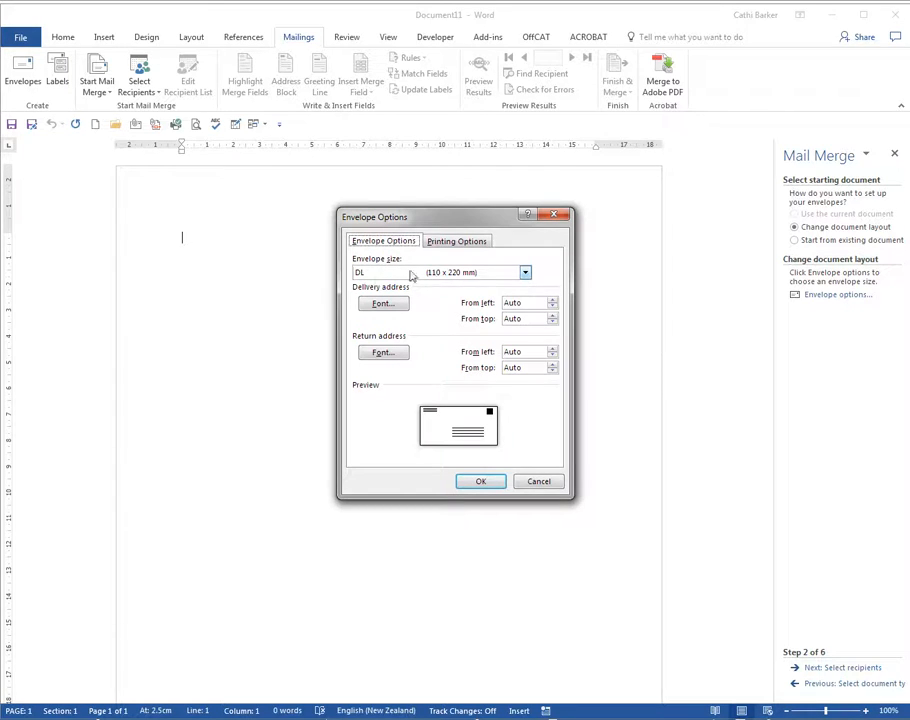
left_click(494, 481)
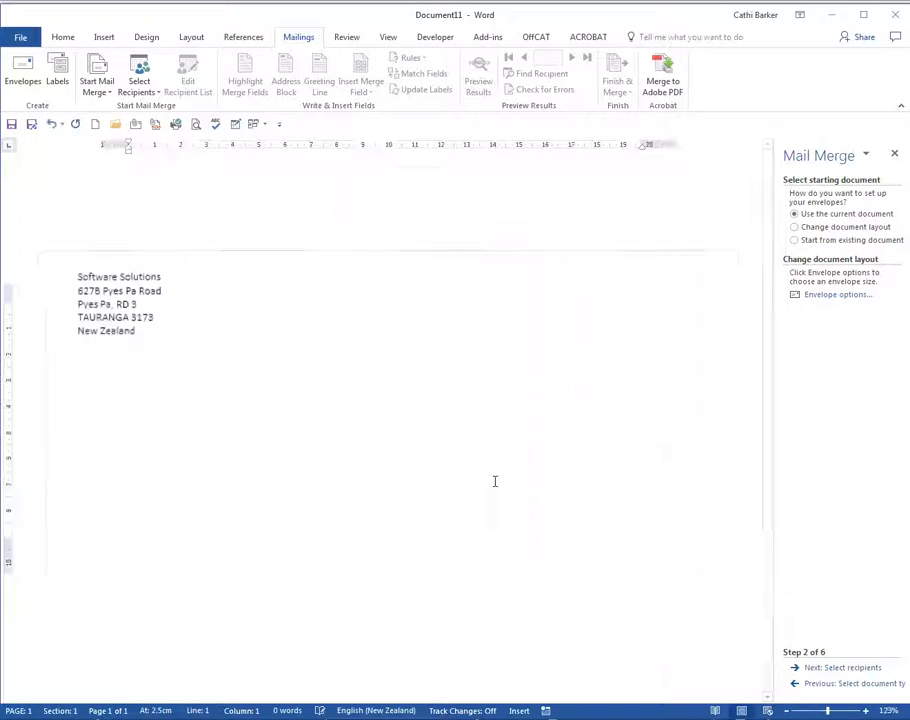
left_click(850, 669)
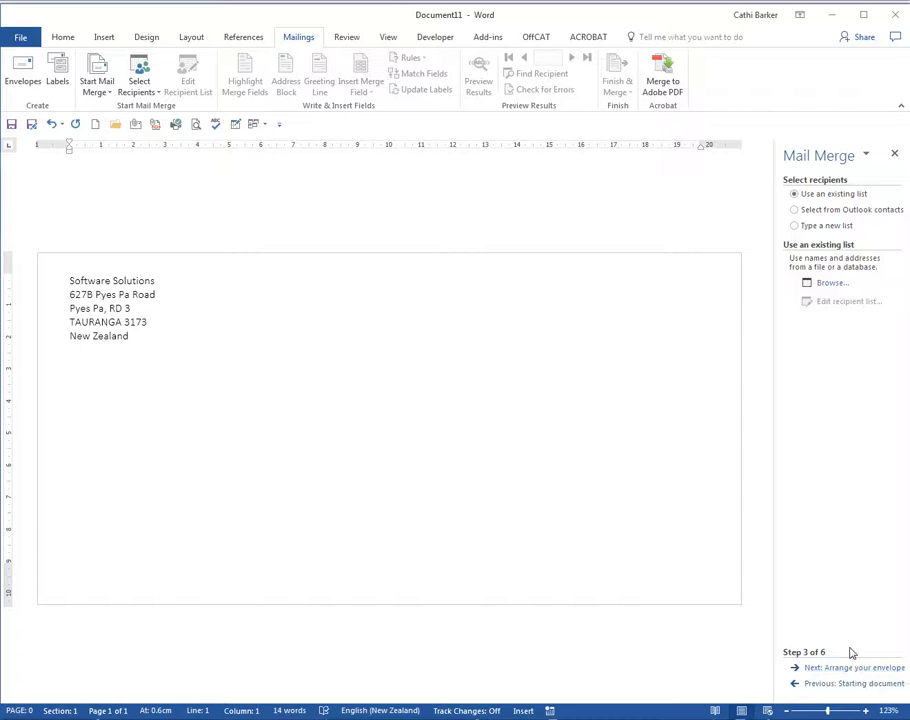
- Use the existing list Company.doc from the Desktop as the data source, keeping all recipients included
left_click(829, 285)
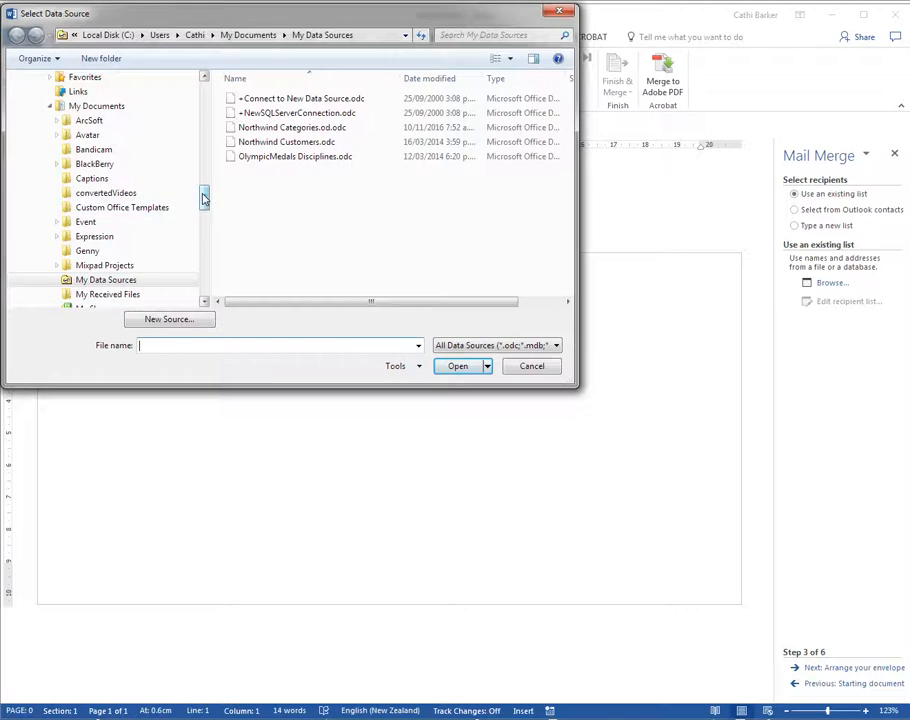
left_click_drag(203, 197, 220, 89)
left_click(60, 128)
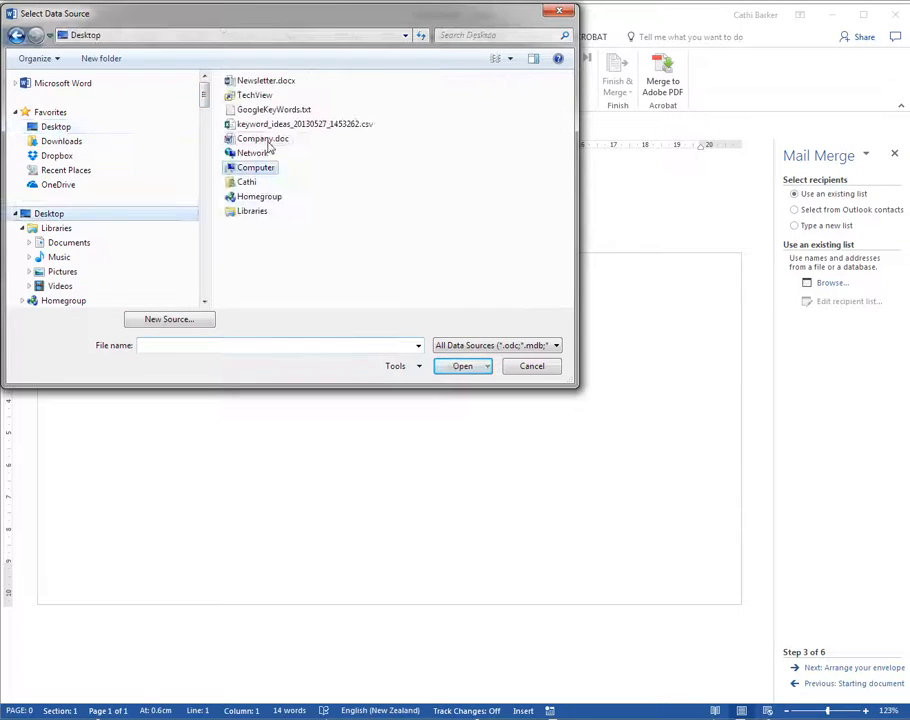
double_click(263, 138)
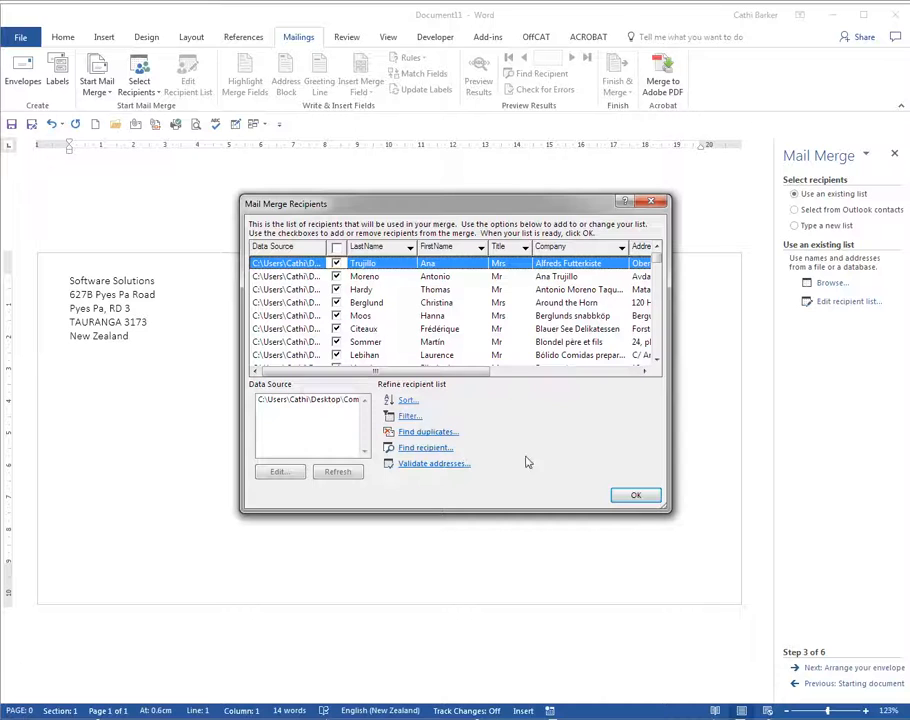
left_click(637, 497)
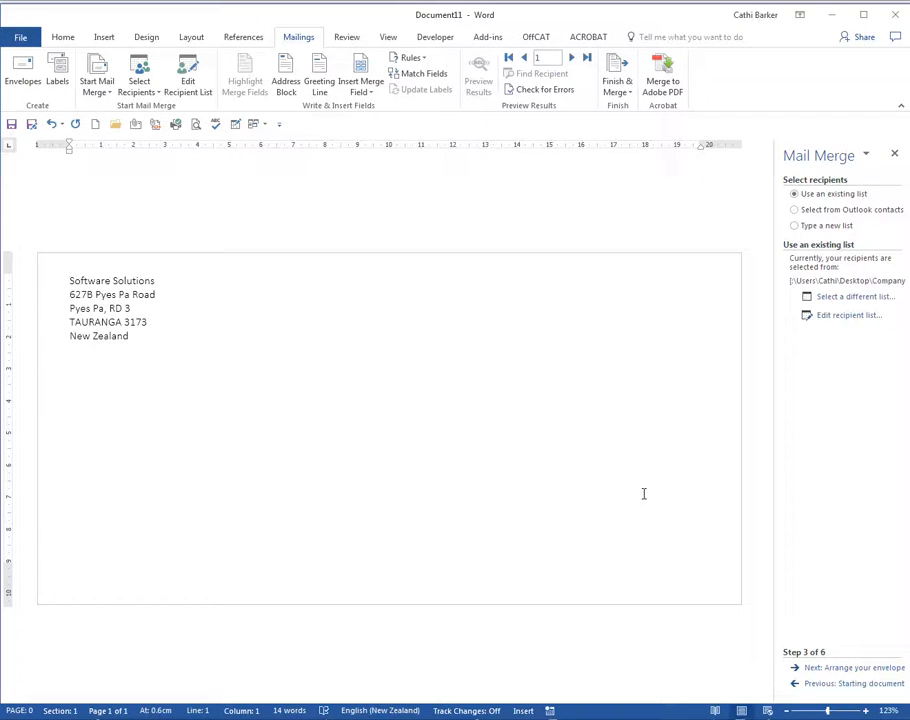
- Insert an address block with title, full name, company and postal address in the envelope's delivery address box
left_click(855, 668)
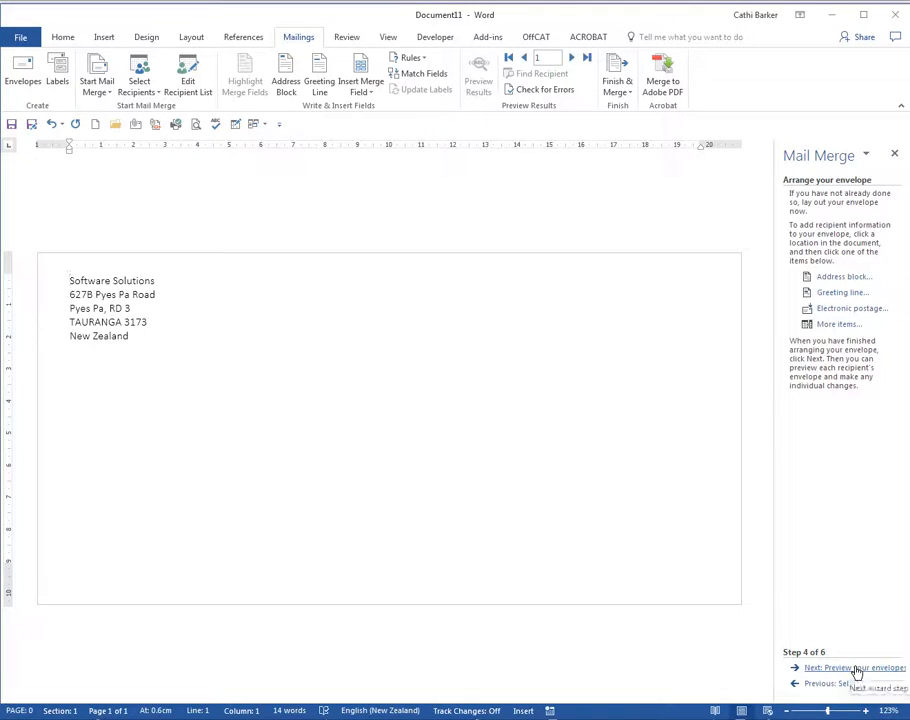
left_click(386, 460)
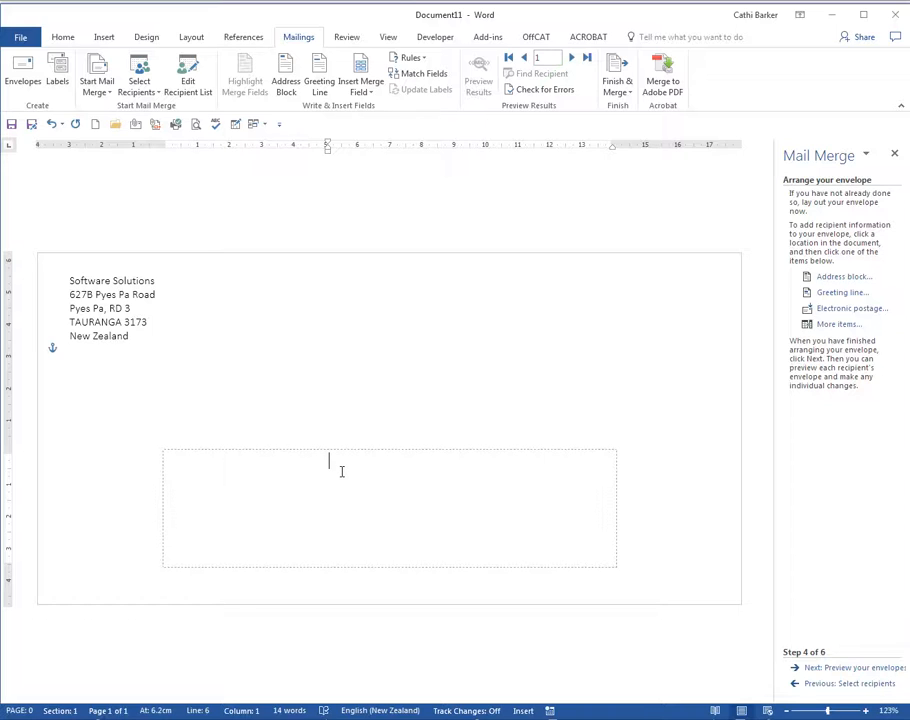
left_click(843, 278)
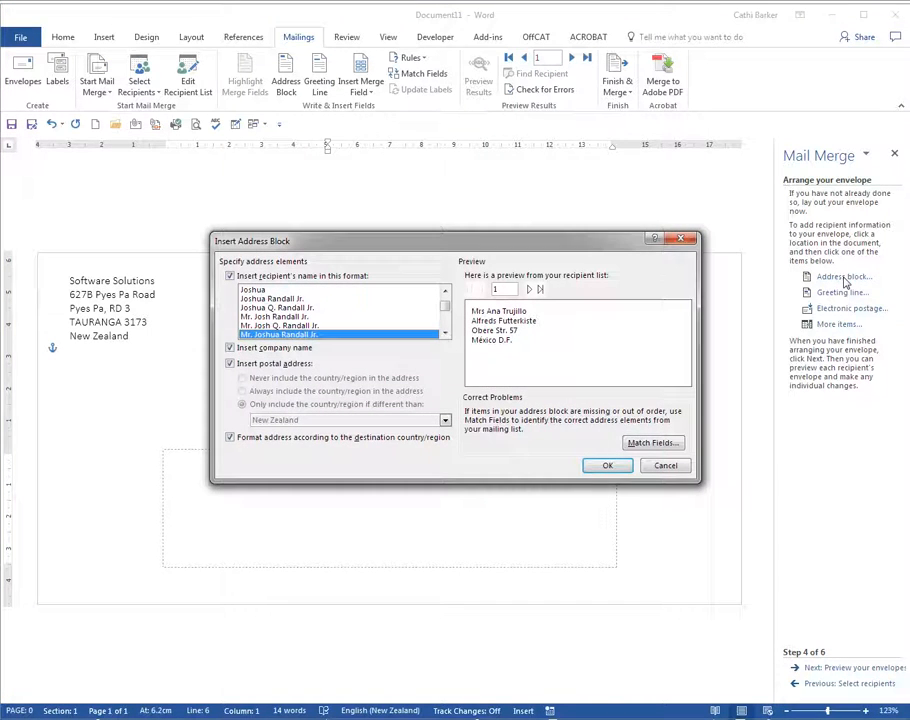
left_click(608, 465)
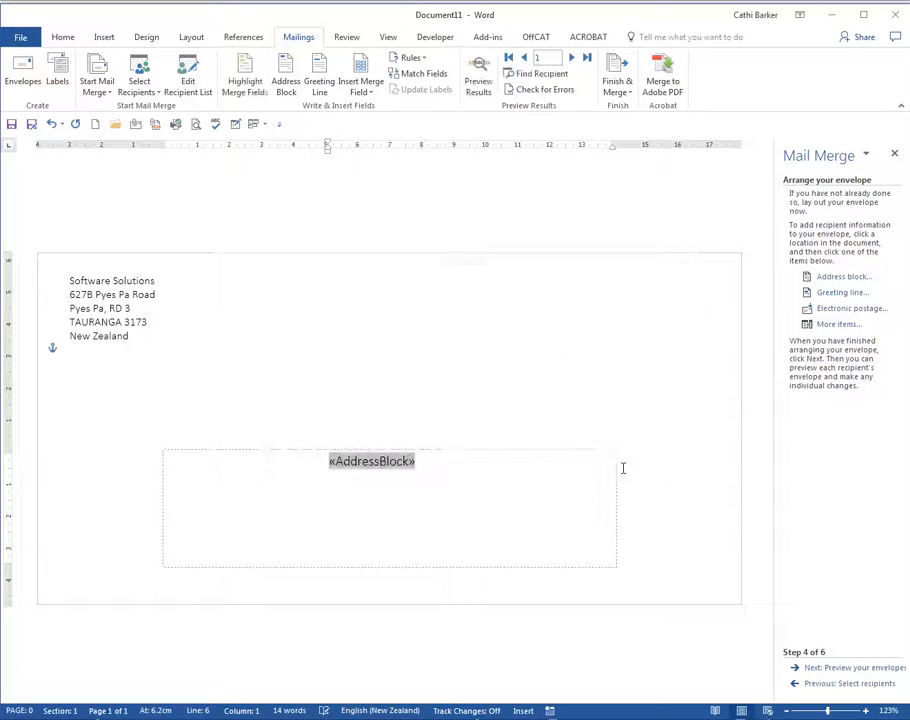
- Preview the merged envelopes for the first five recipients
left_click(851, 669)
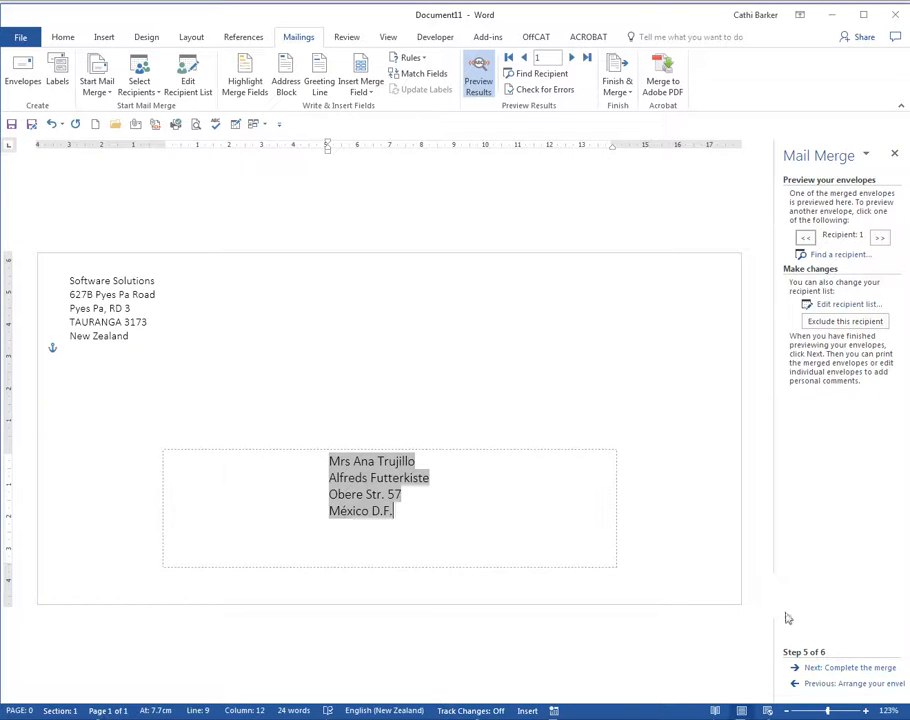
left_click(880, 240)
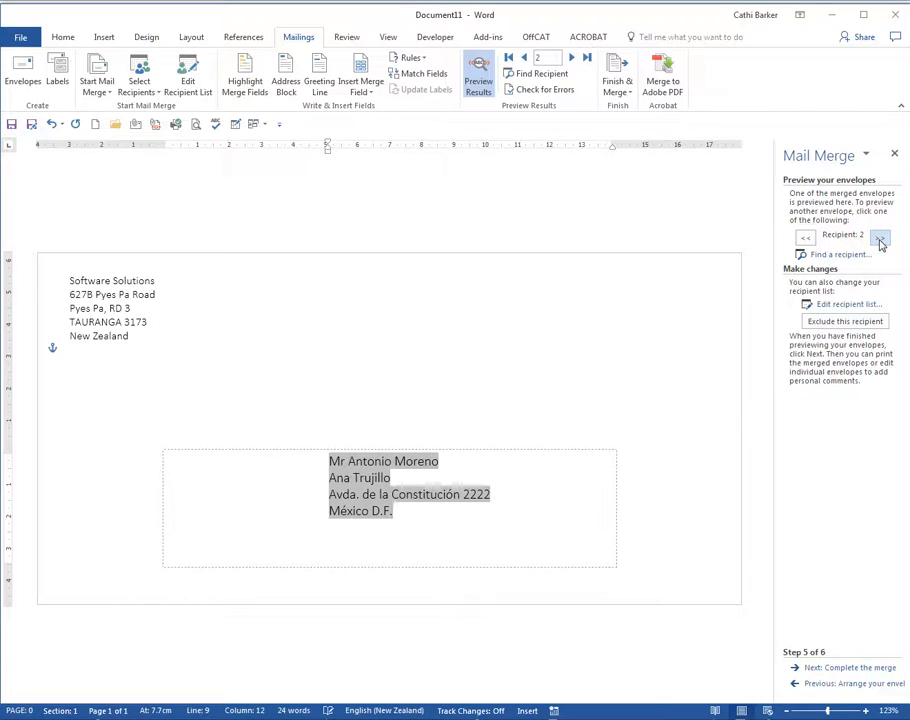
left_click(880, 240)
left_click(880, 240)
left_click(880, 240)
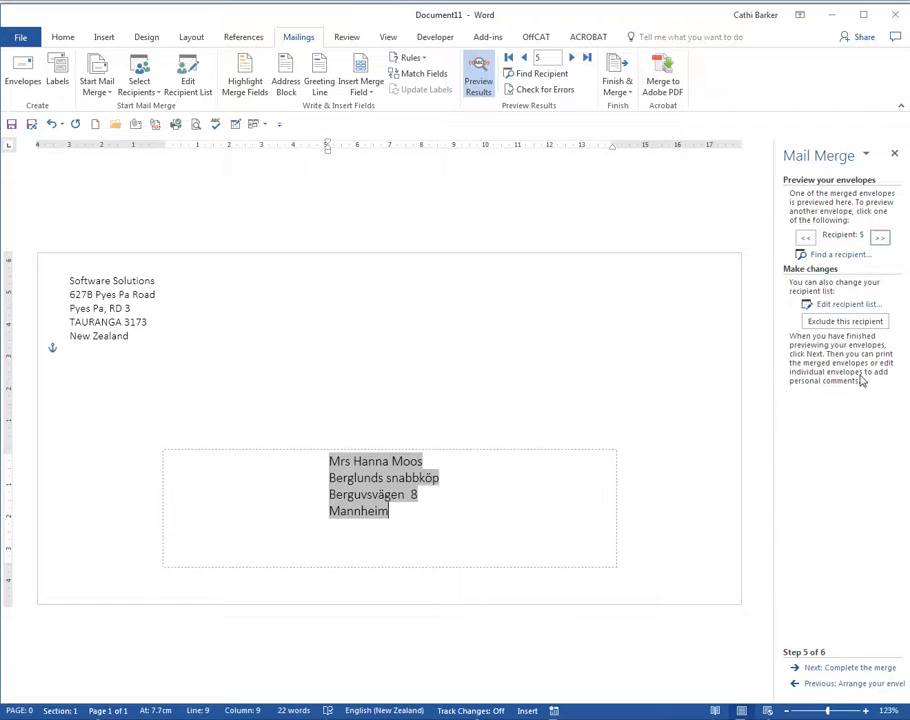
- Complete the merge by sending all records to a new document of individual envelopes, and look through the result
left_click(849, 667)
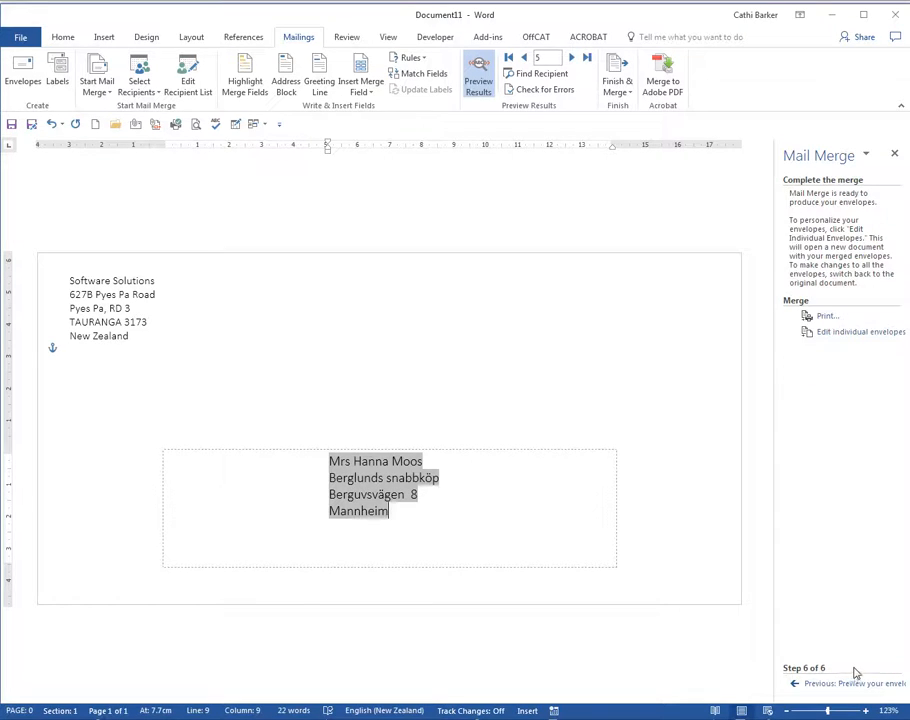
left_click(840, 341)
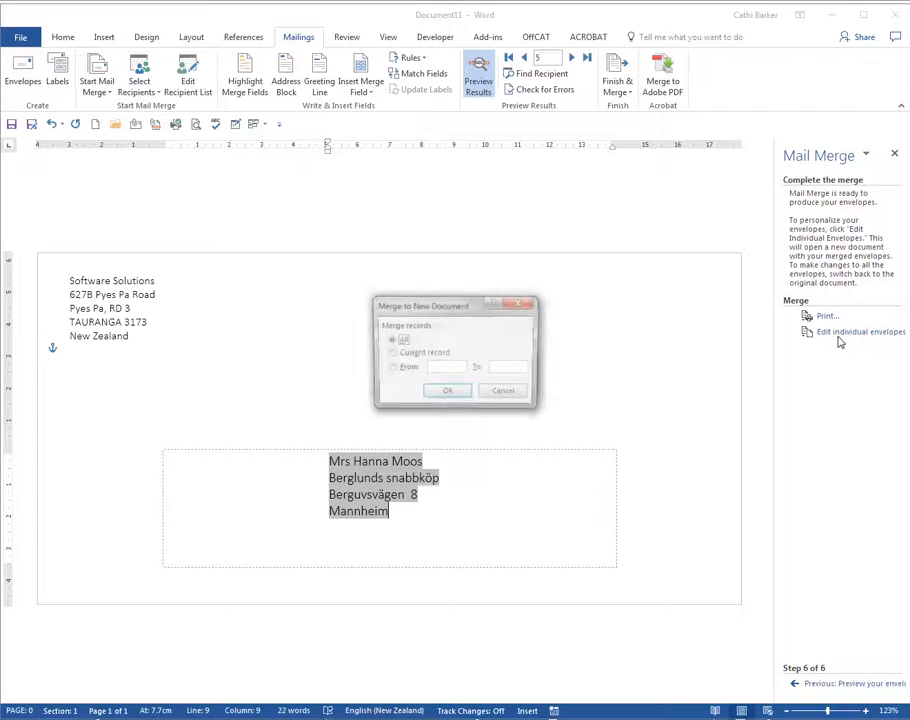
left_click(455, 392)
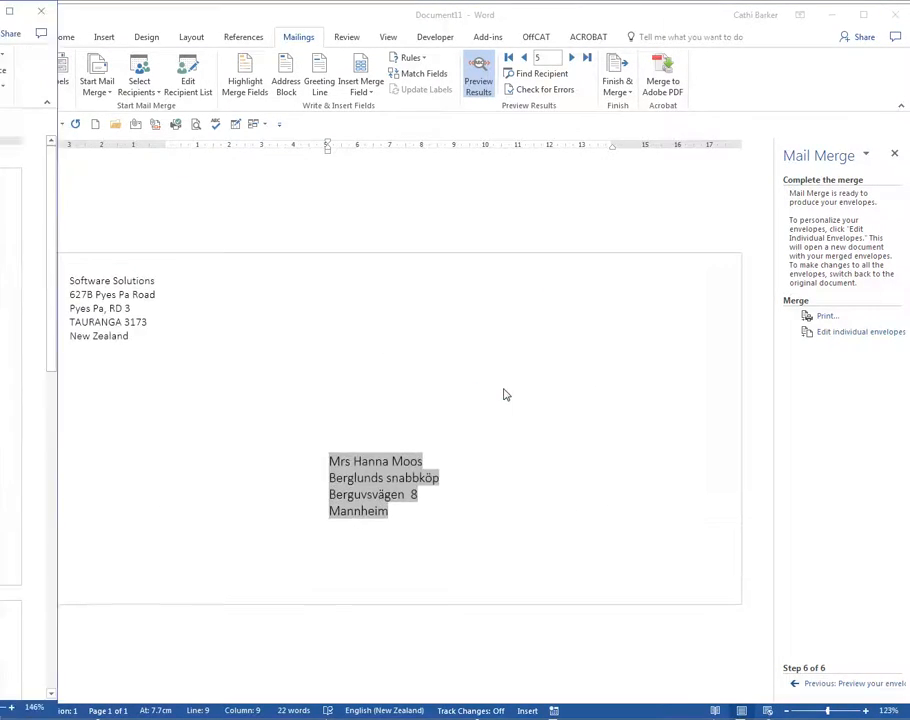
left_click_drag(0, 18, 495, 21)
scroll(522, 447, "down", 5)
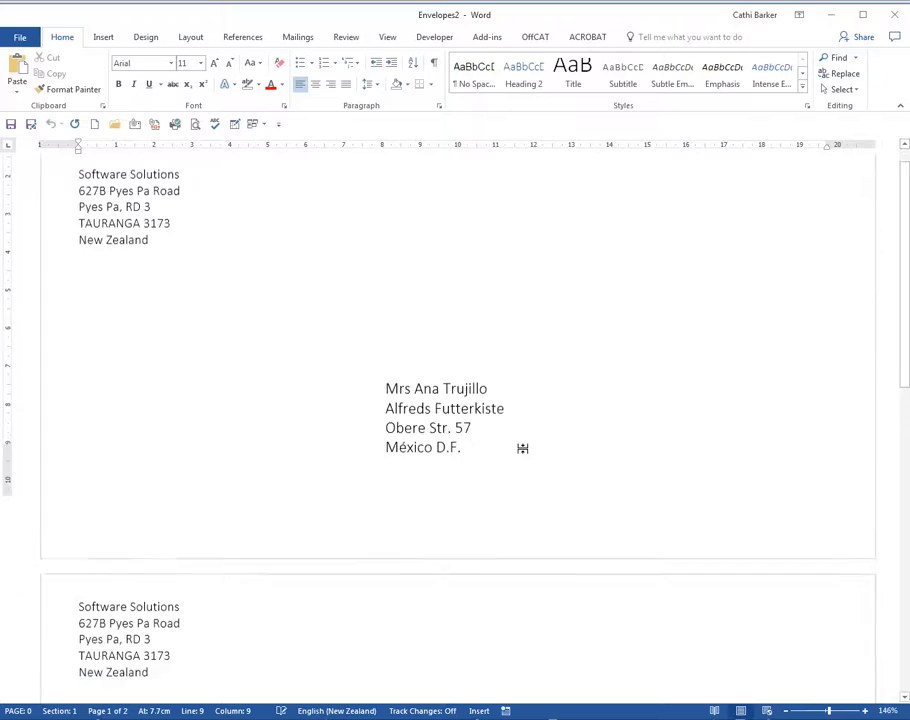
scroll(521, 451, "down", 12)
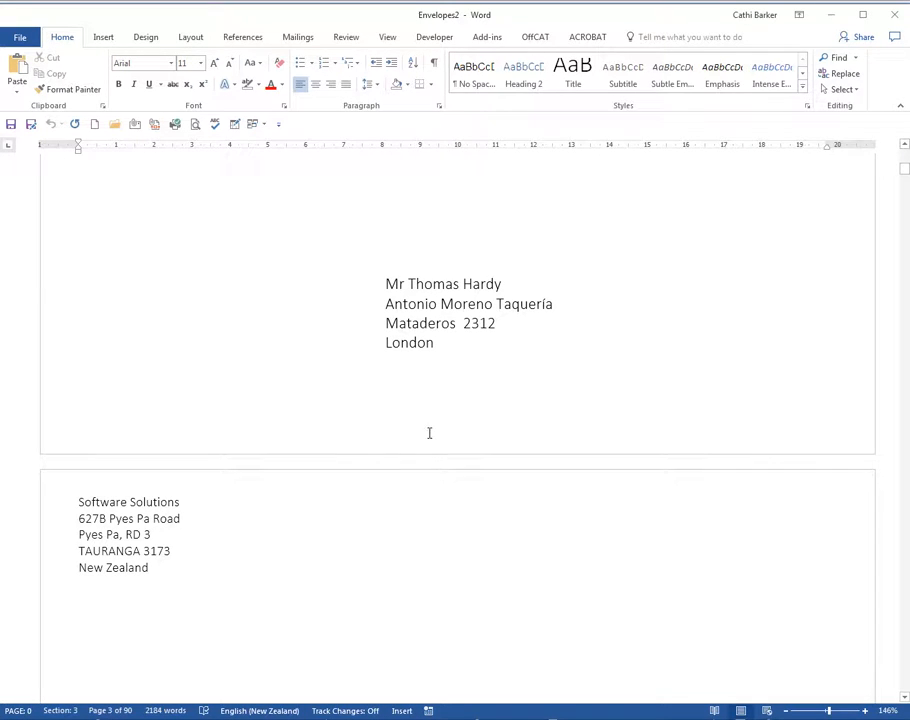
scroll(428, 431, "down", 2)
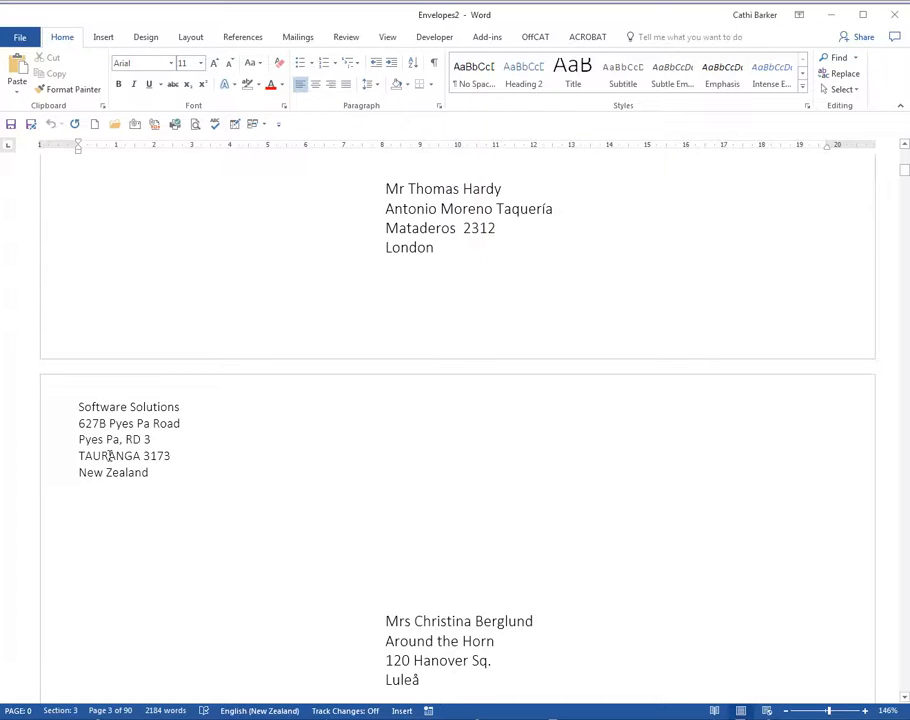
- Check the Mailing address that supplies the return address in the General section of Word's advanced options, closing without saving
left_click(20, 37)
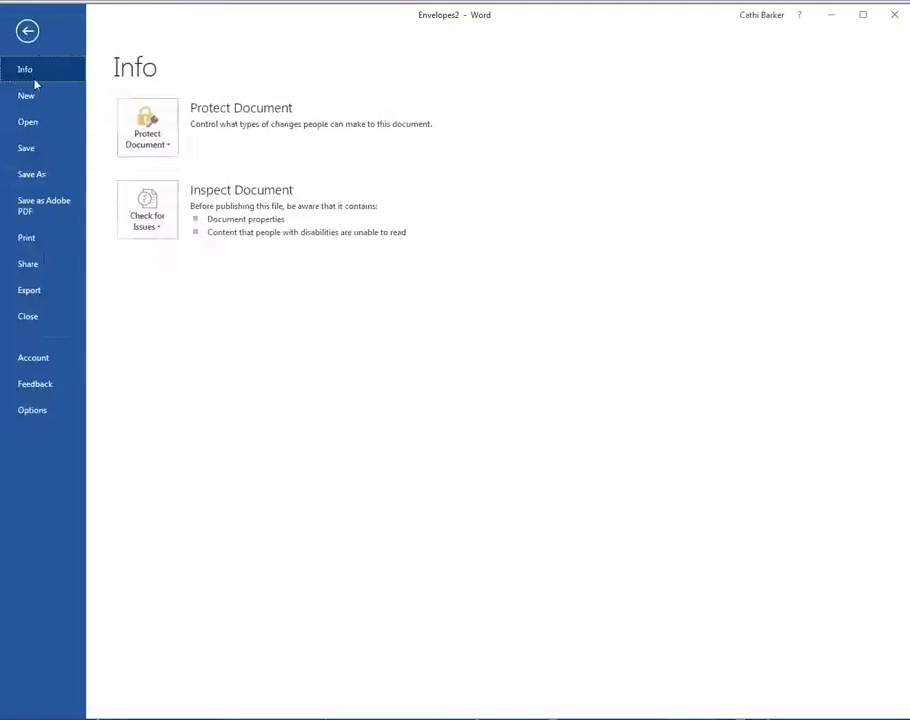
left_click(40, 412)
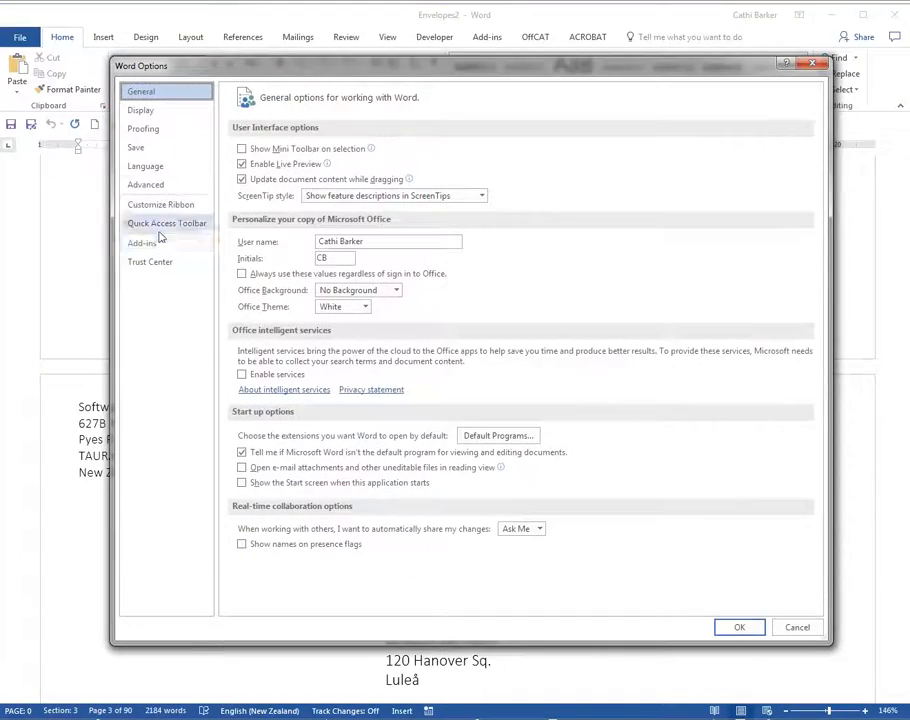
left_click(172, 190)
left_click_drag(817, 195, 721, 532)
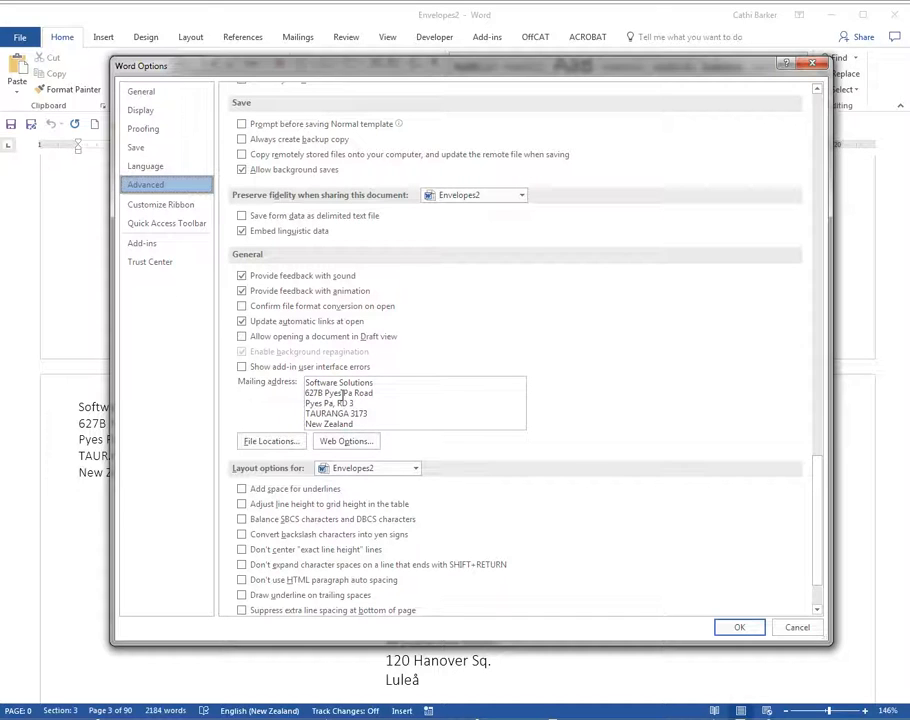
left_click(797, 628)
scroll(478, 502, "down", 6)
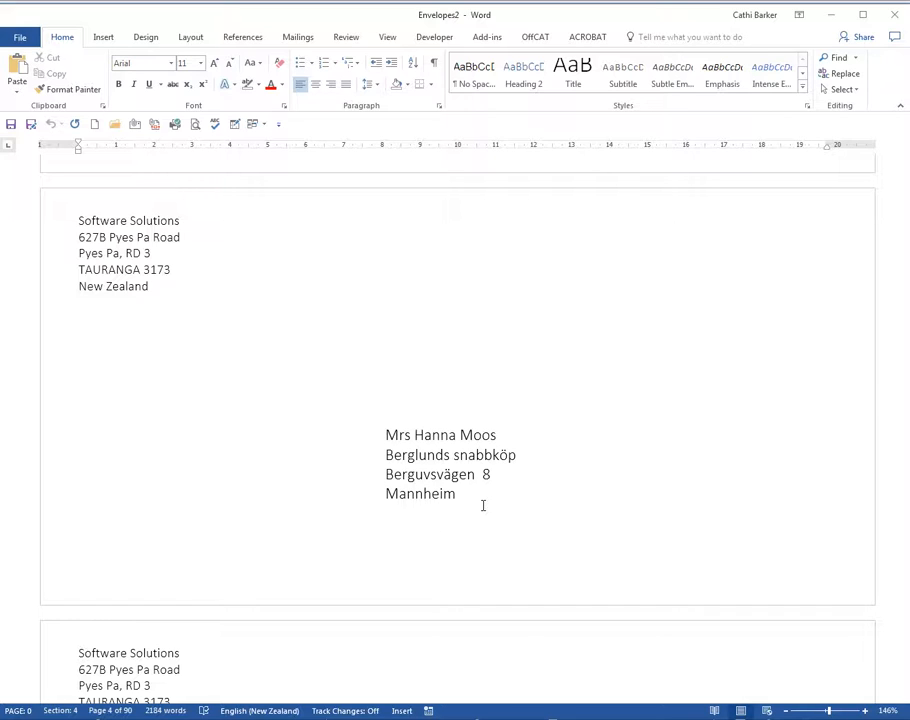
- Start the step-by-step mail merge wizard in the new blank document, with labels as the document type
left_click(552, 382)
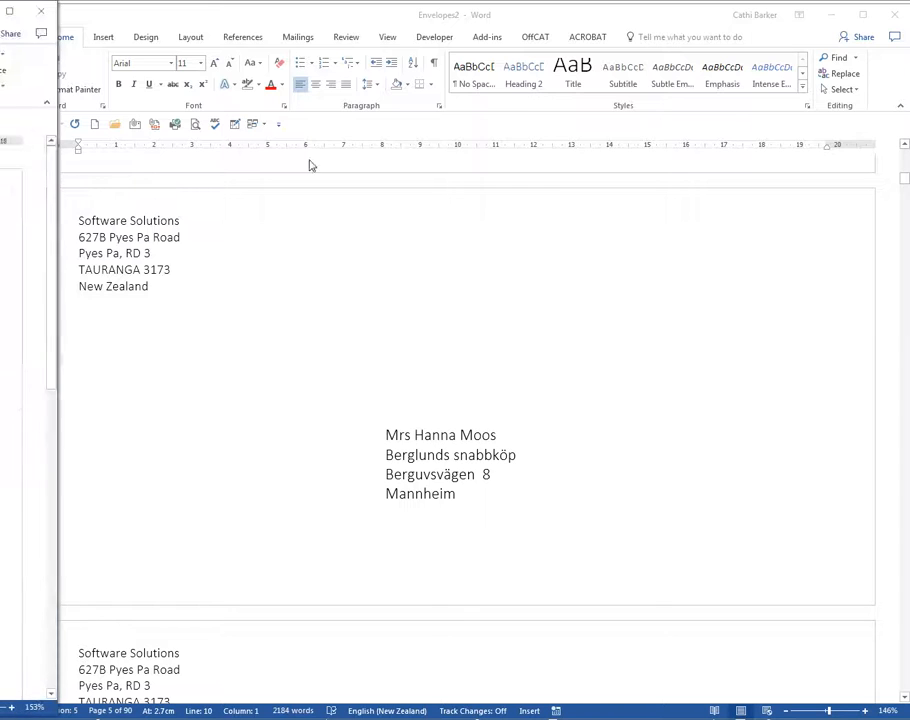
left_click_drag(330, 120, 599, 20)
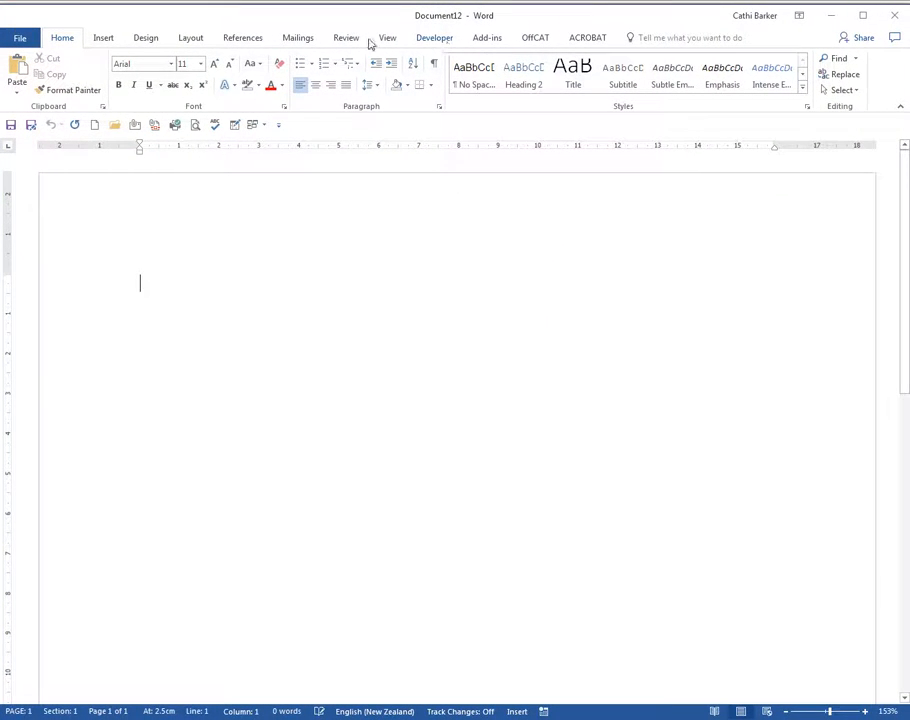
left_click(300, 38)
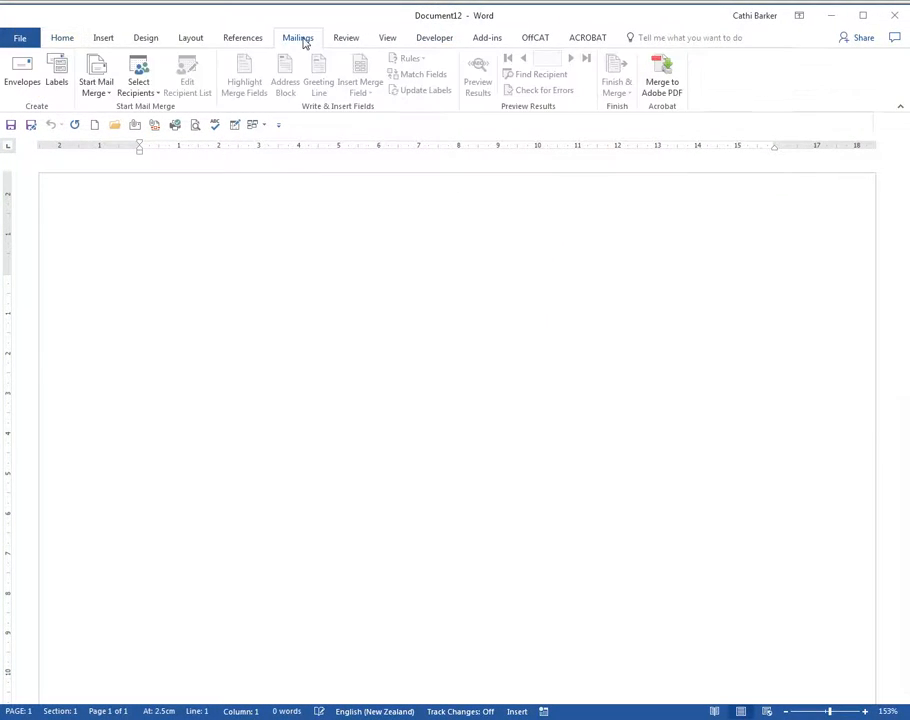
left_click(98, 90)
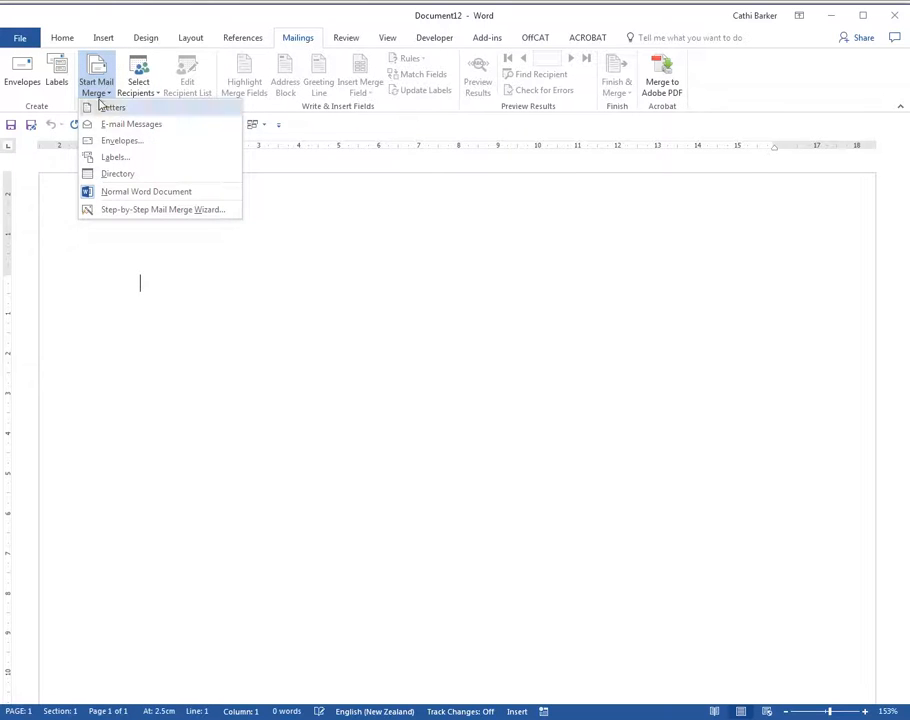
left_click(131, 212)
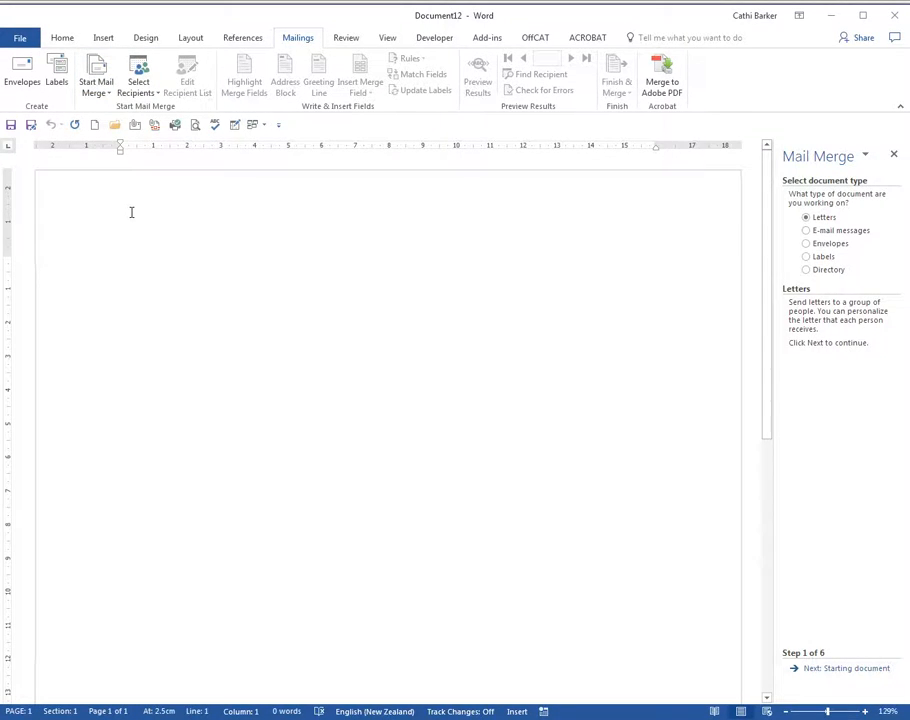
left_click(822, 260)
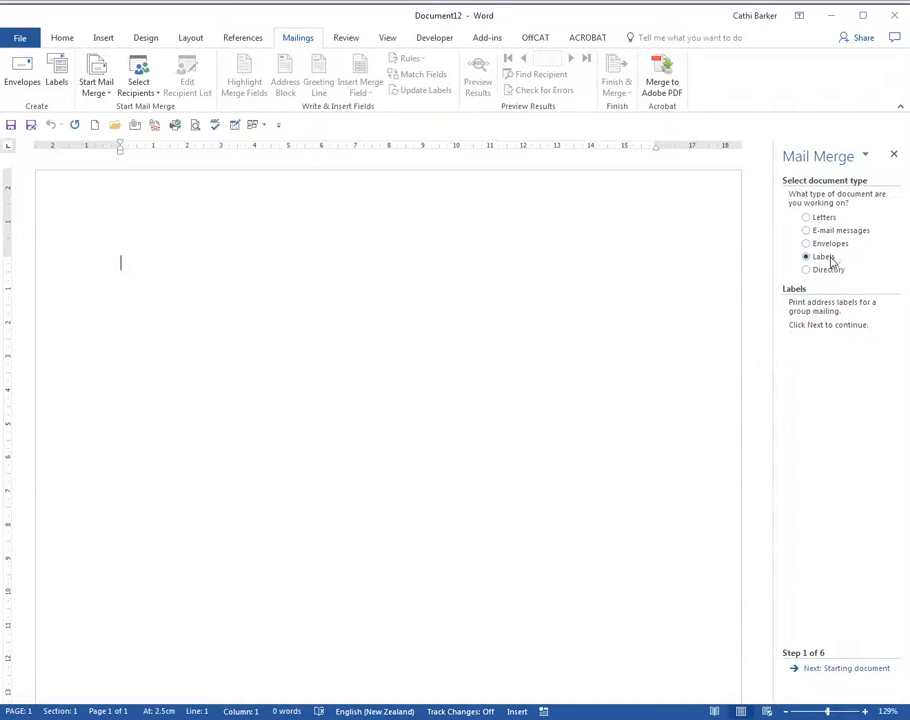
left_click(830, 670)
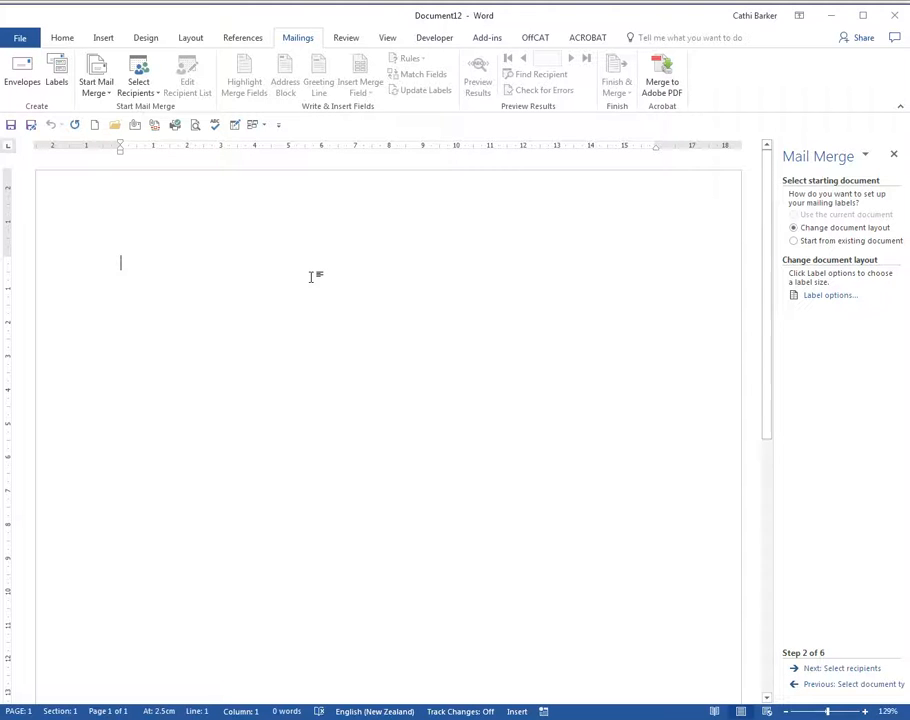
- Look at the custom label dimensions without changing them, and lay out the document as Avery A4/A5 L7163 labels for page printers
left_click(832, 295)
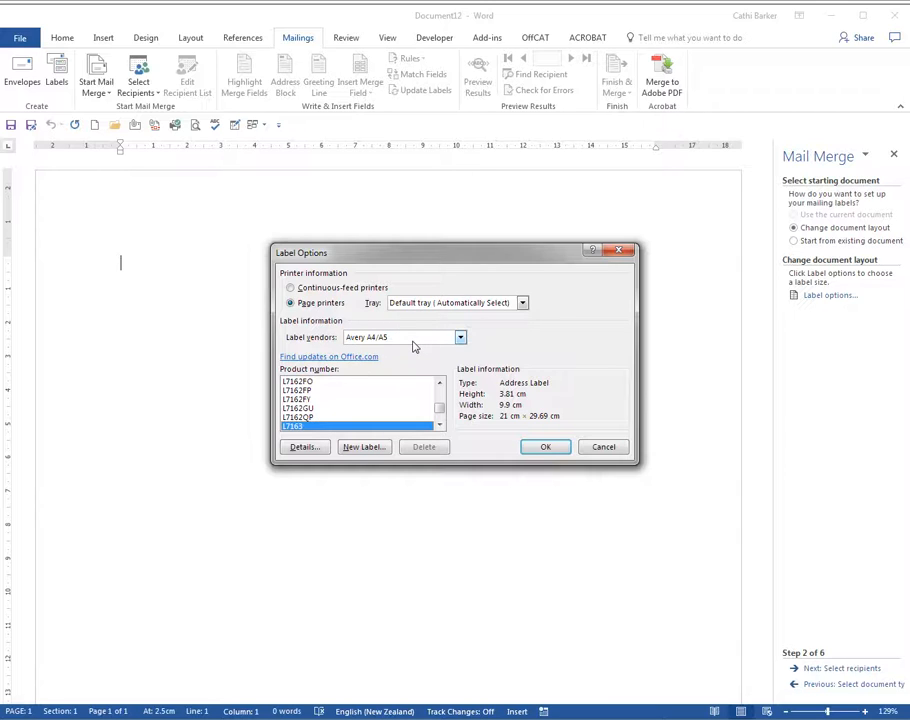
left_click(369, 450)
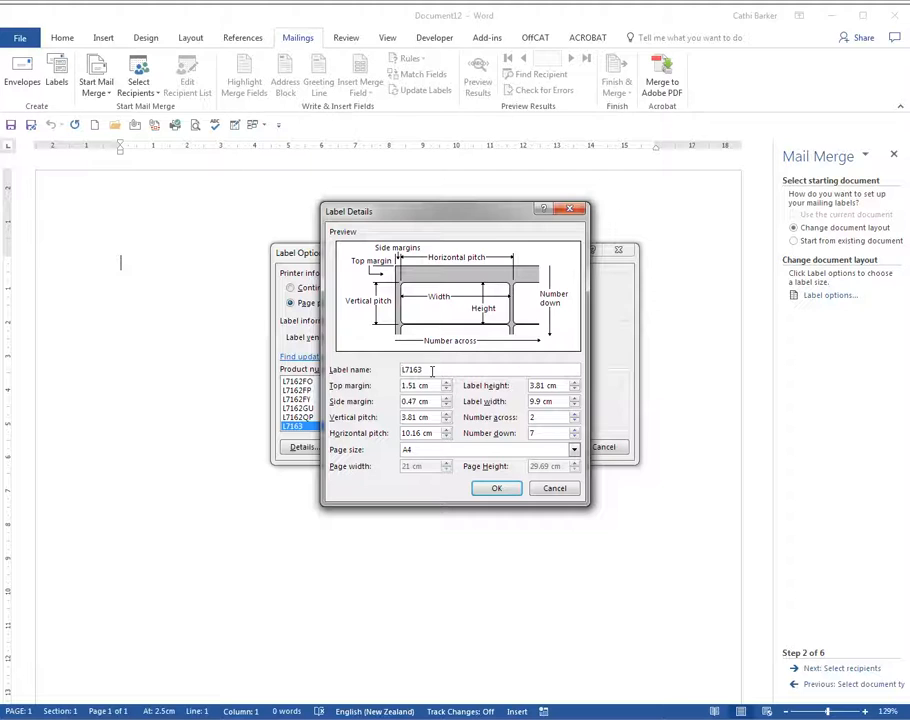
left_click(555, 489)
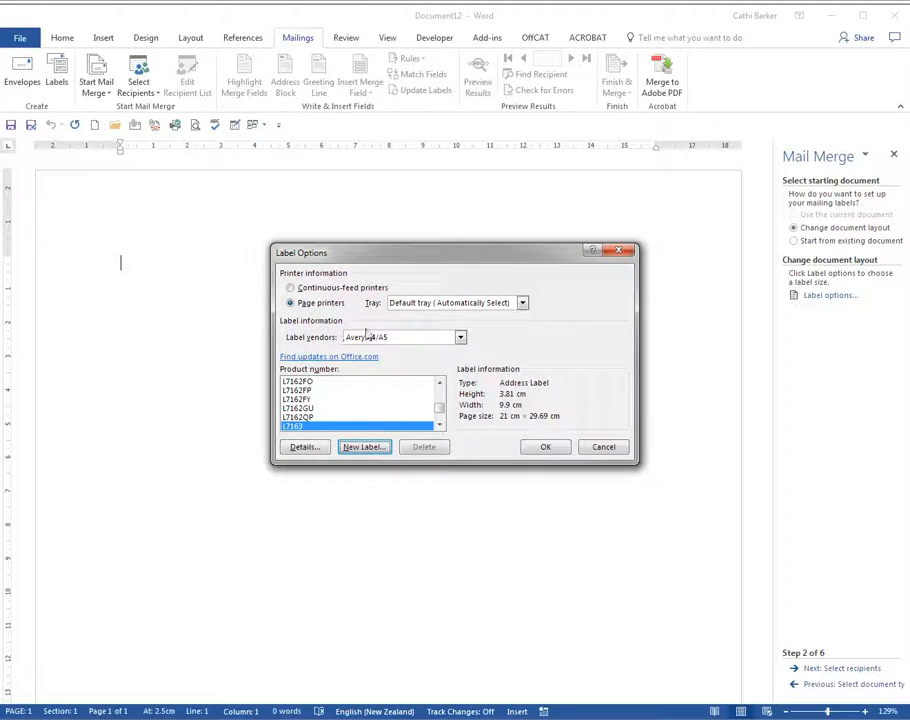
left_click(546, 447)
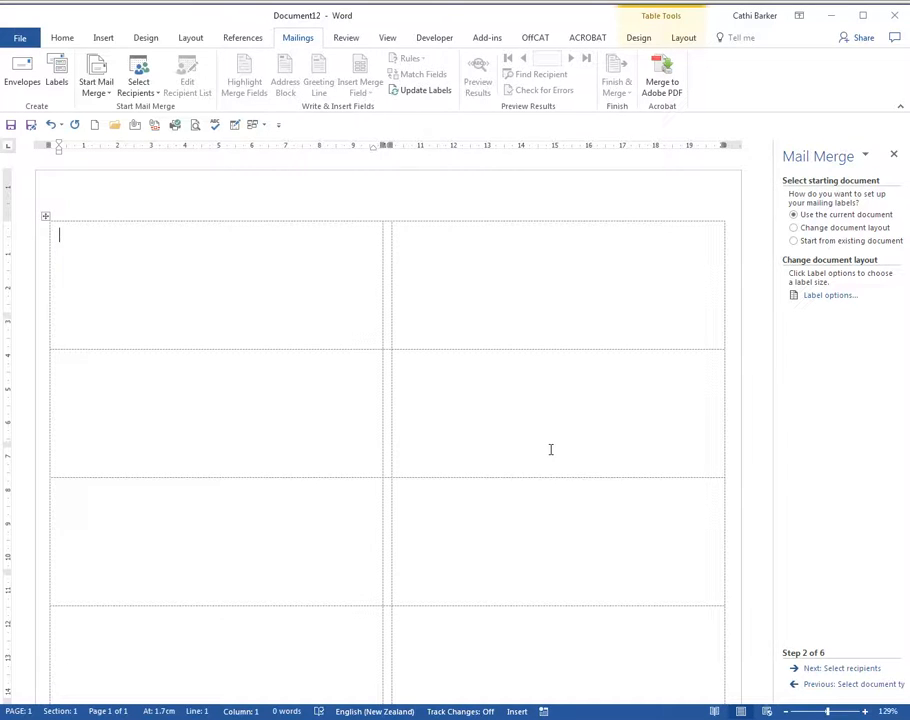
- Use the existing list Company.doc from the Desktop as the label recipients, keeping all entries selected
left_click(845, 668)
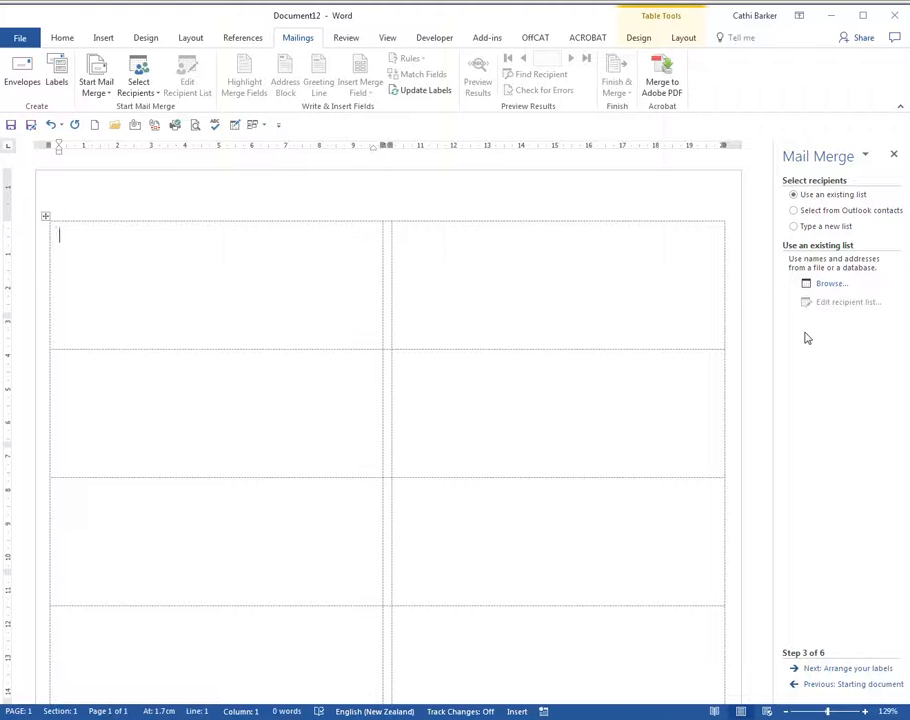
left_click(826, 287)
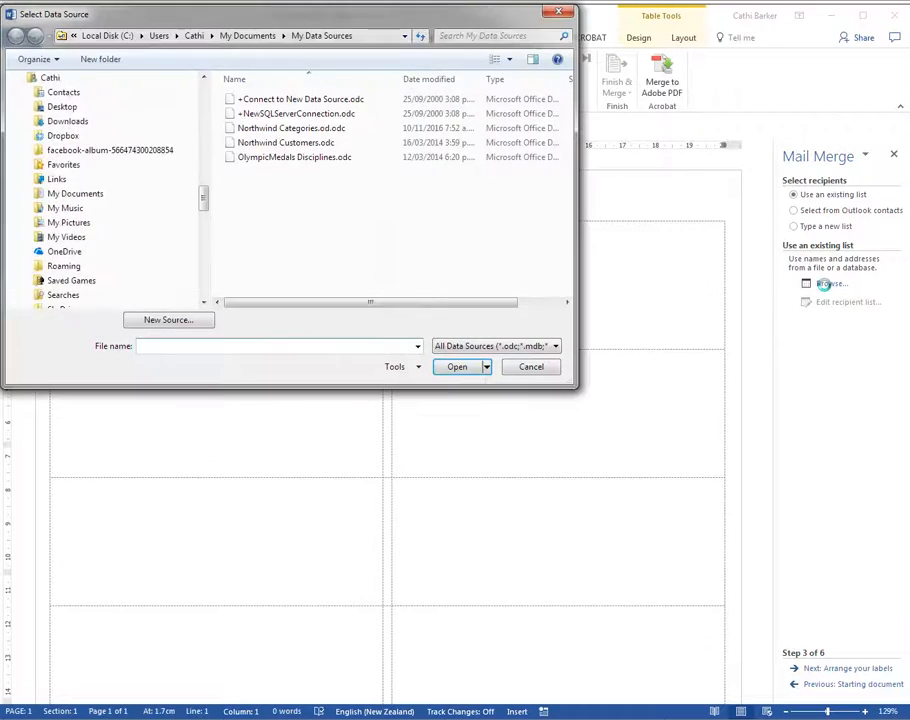
left_click_drag(203, 193, 203, 90)
left_click(72, 129)
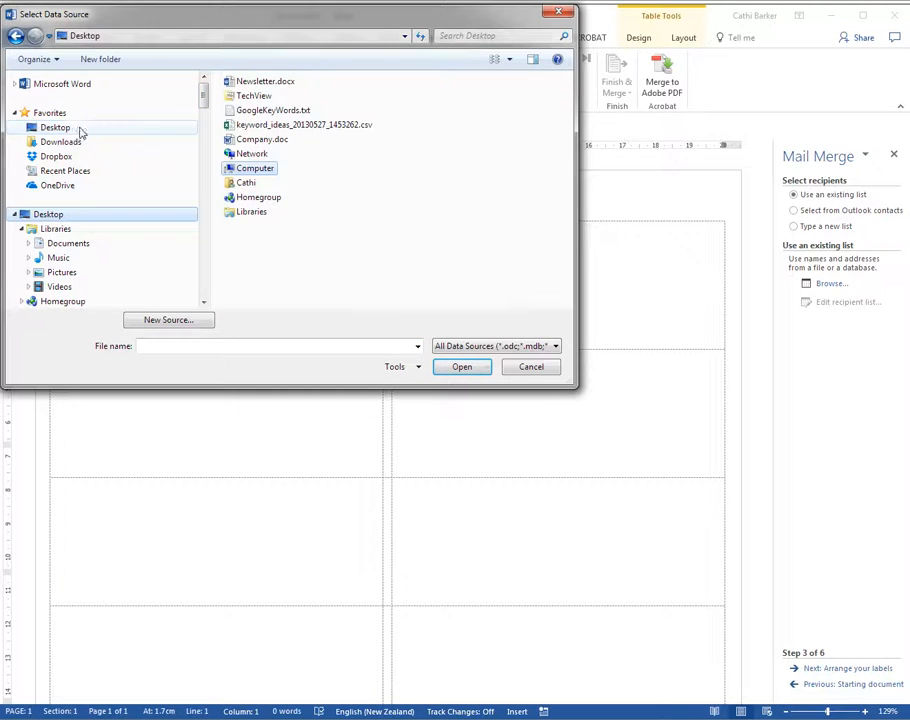
double_click(262, 139)
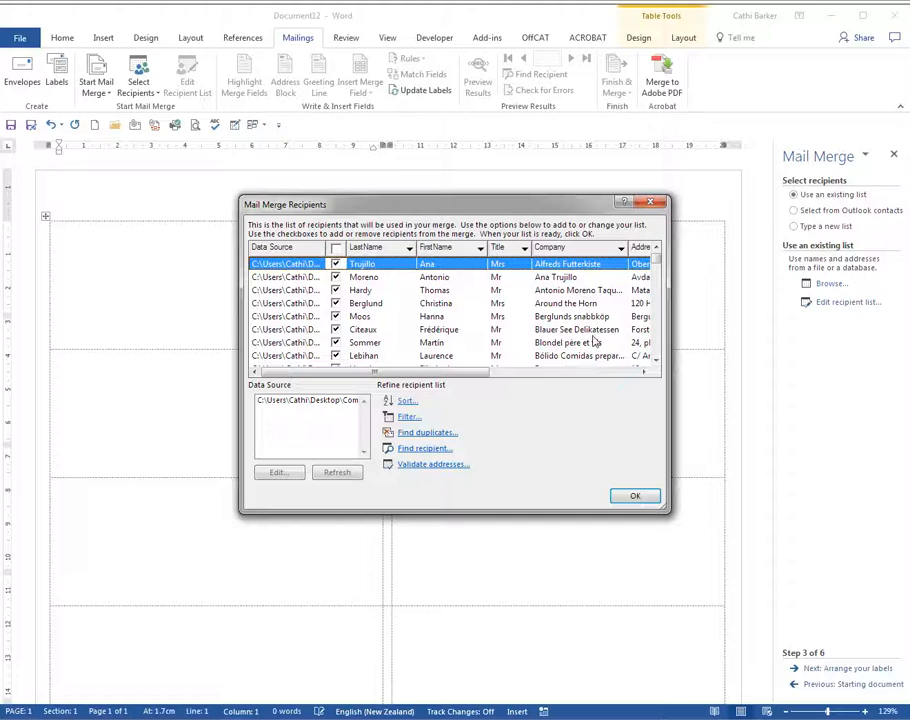
left_click(635, 495)
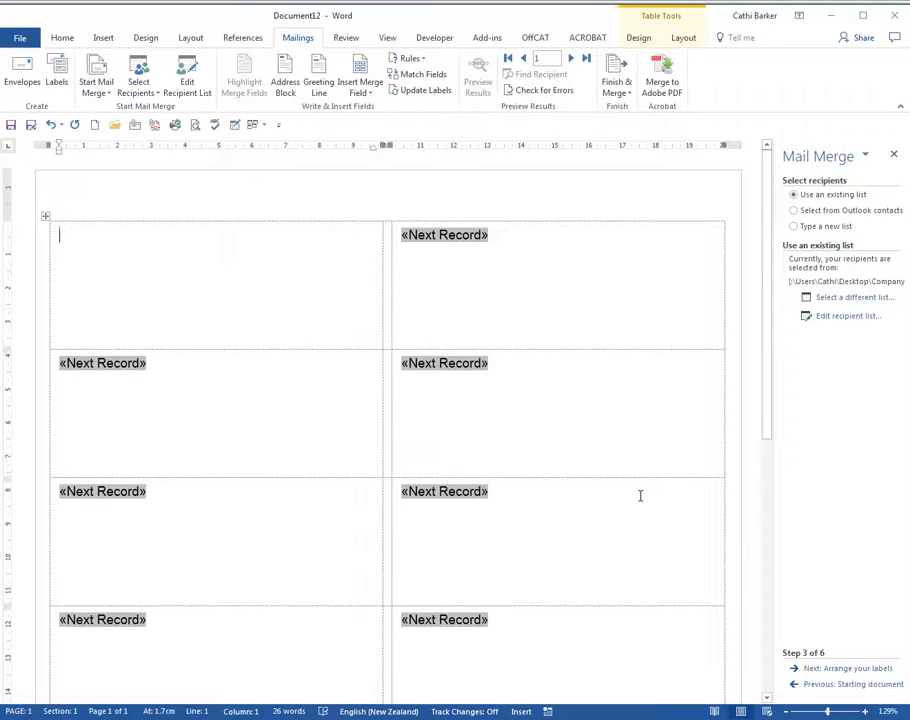
- Insert an address block with title, full name, company and postal address in the first label, and replicate it to all labels
left_click(838, 669)
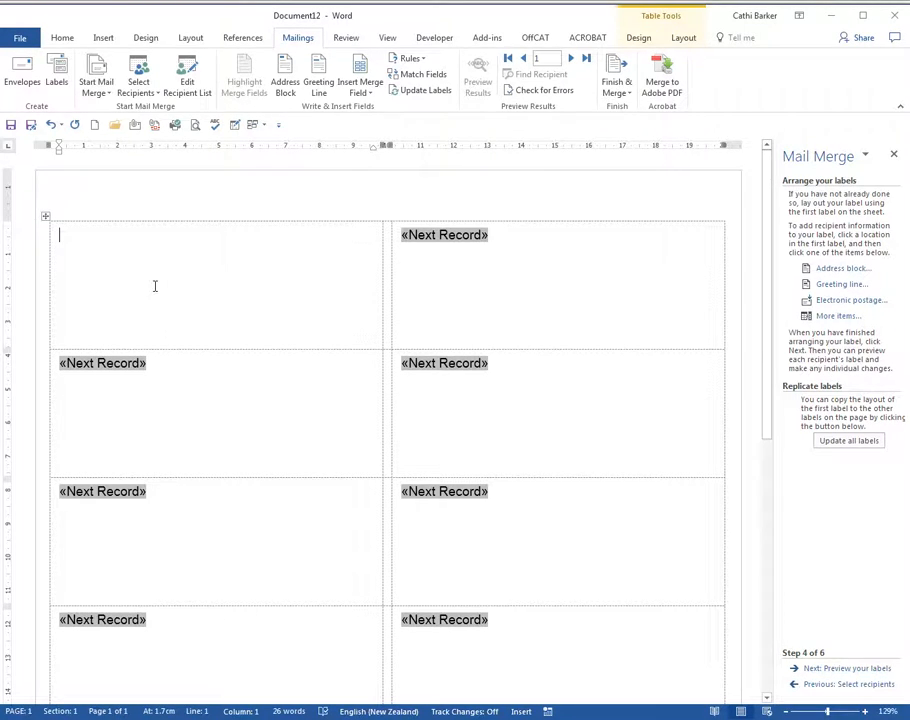
left_click(831, 268)
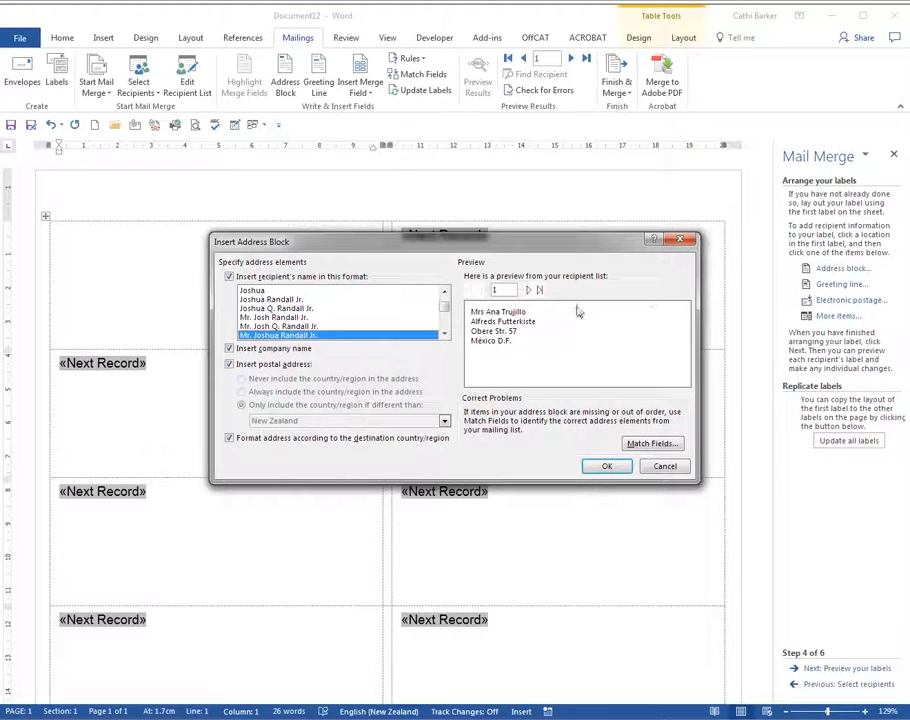
left_click(606, 466)
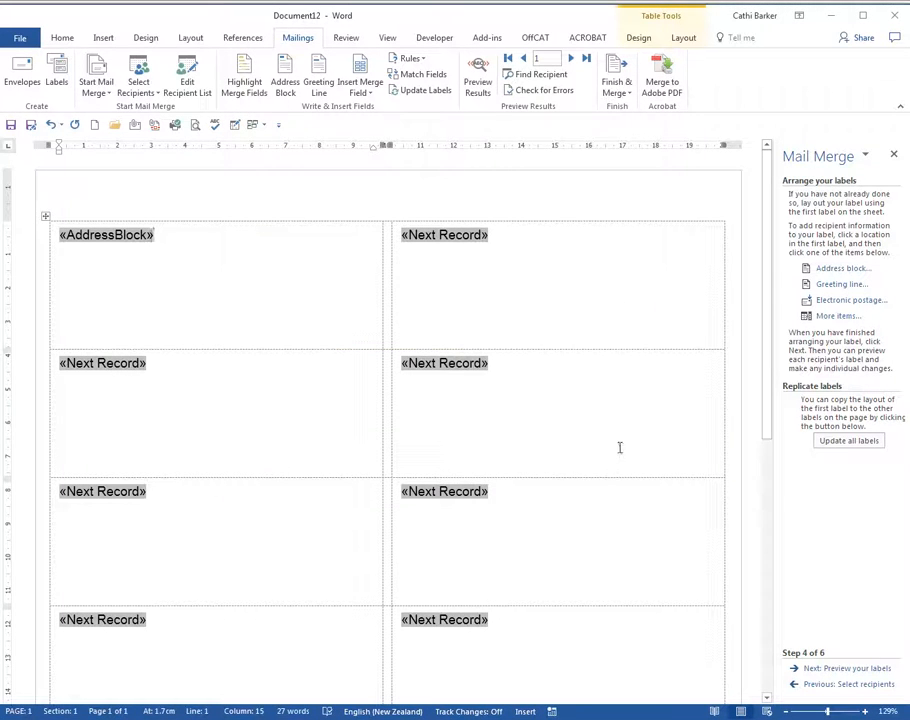
left_click(838, 446)
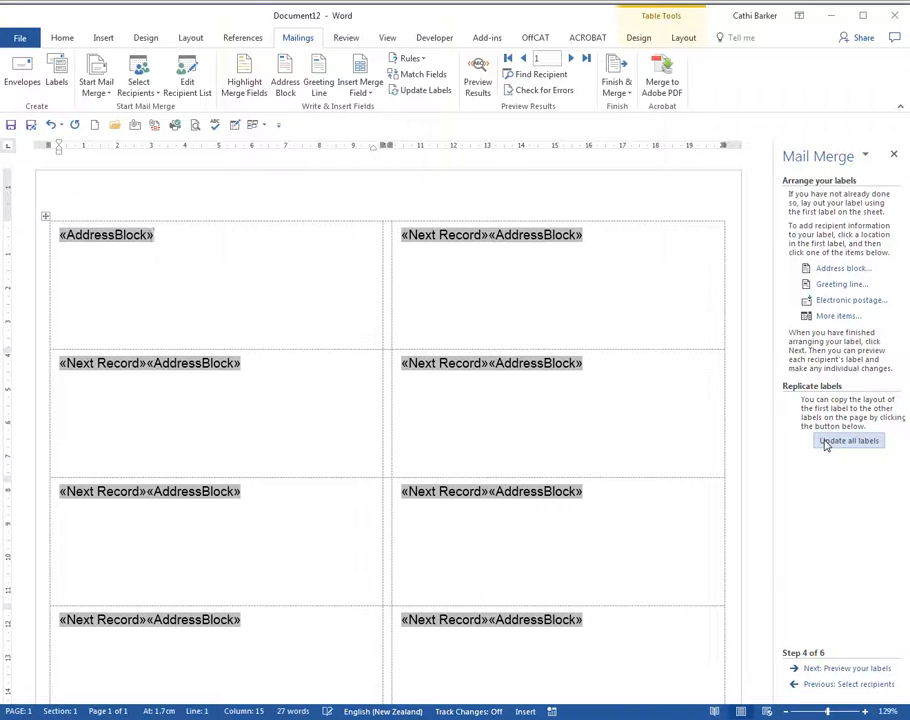
- Preview the labels, merge all records to a new document of individual labels, and look through the result
left_click(846, 668)
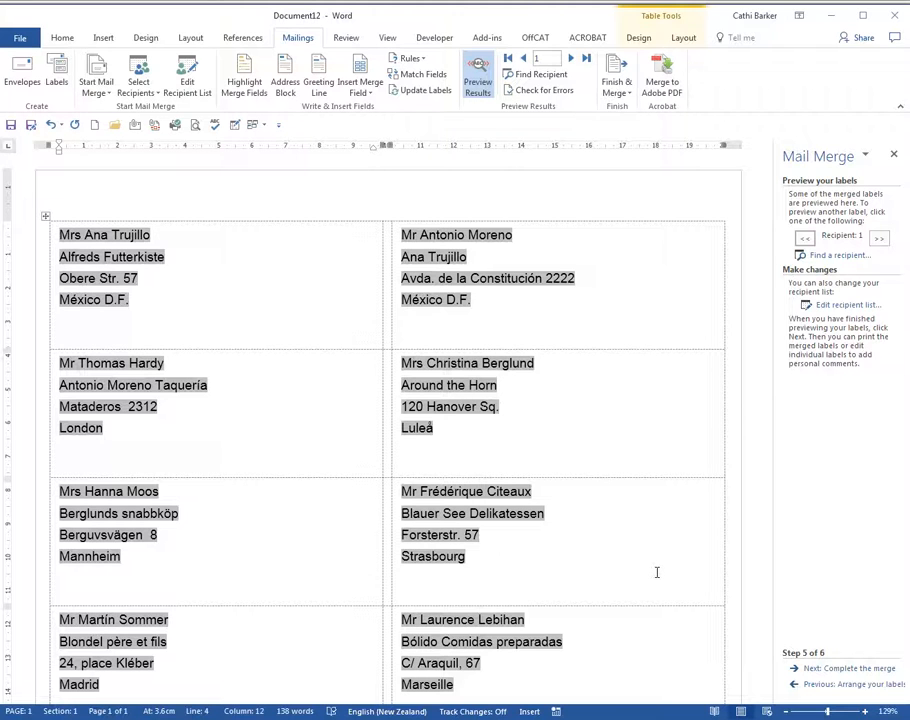
left_click(838, 668)
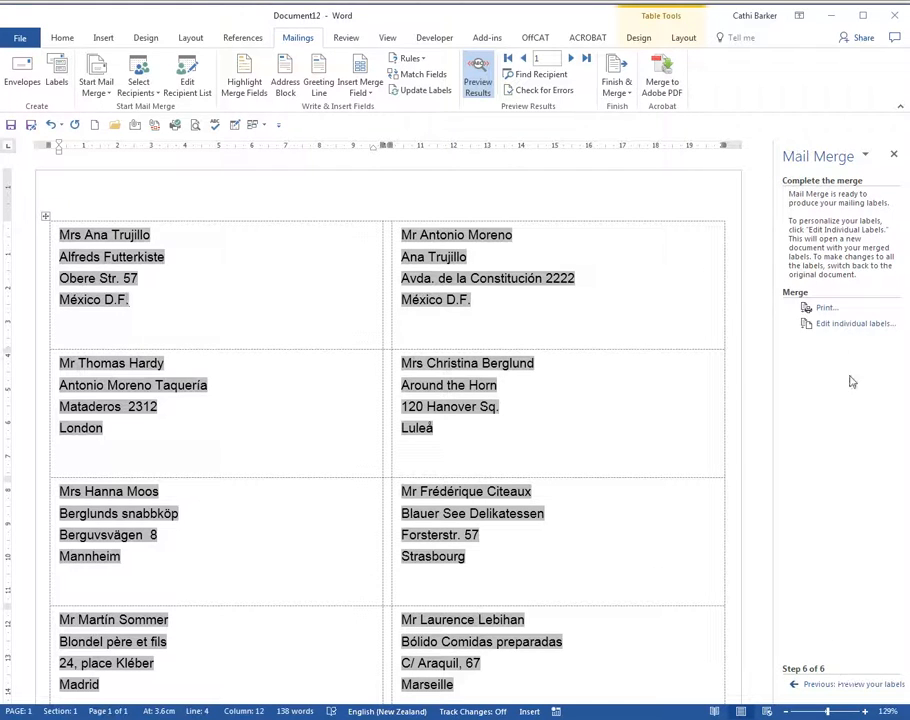
left_click(847, 325)
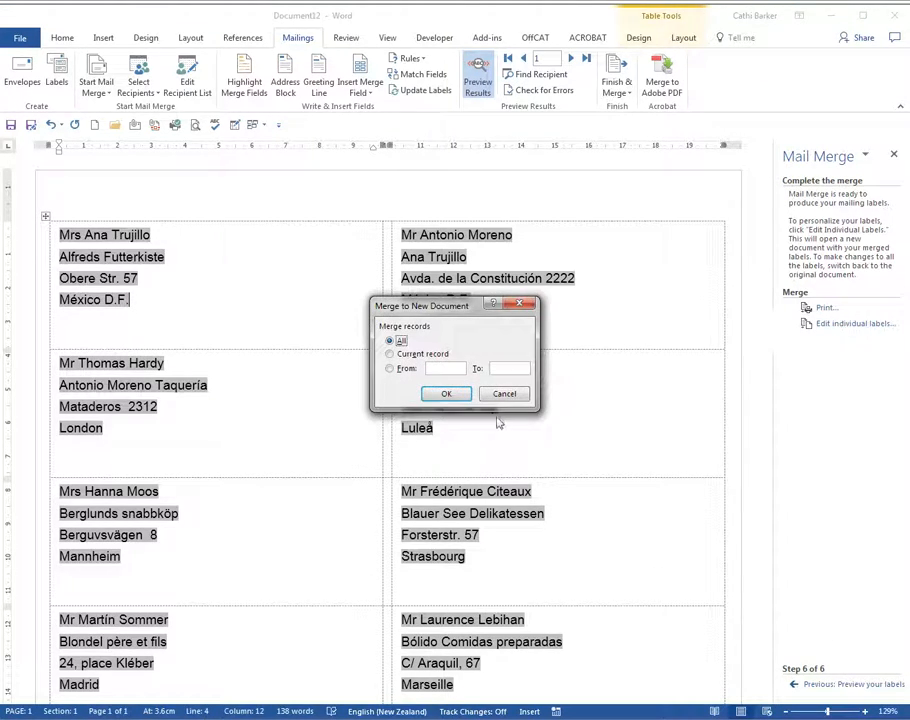
left_click(452, 396)
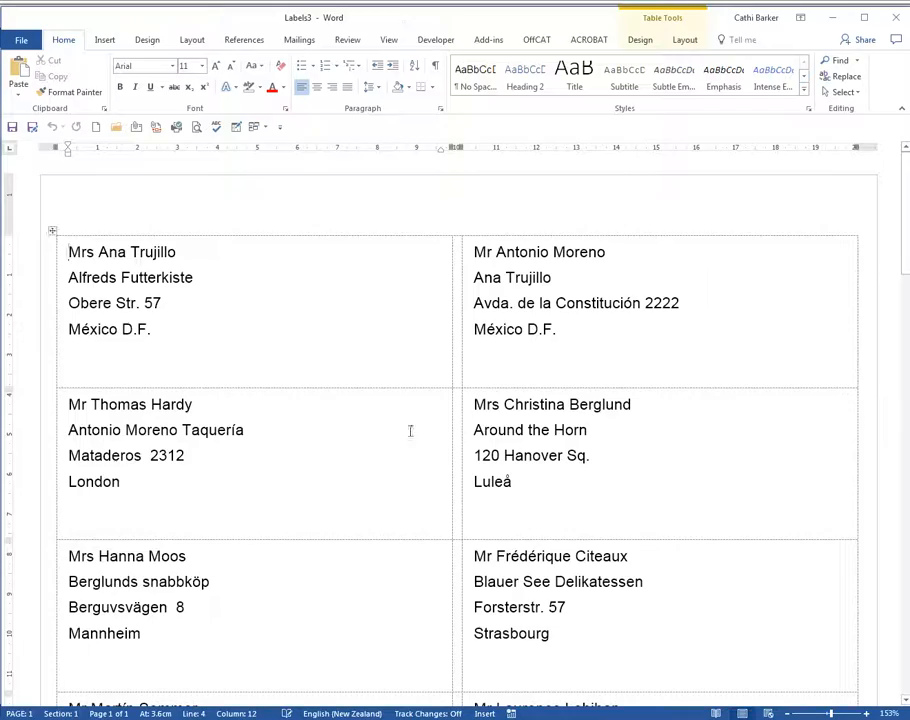
scroll(405, 437, "down", 5)
scroll(405, 437, "down", 15)
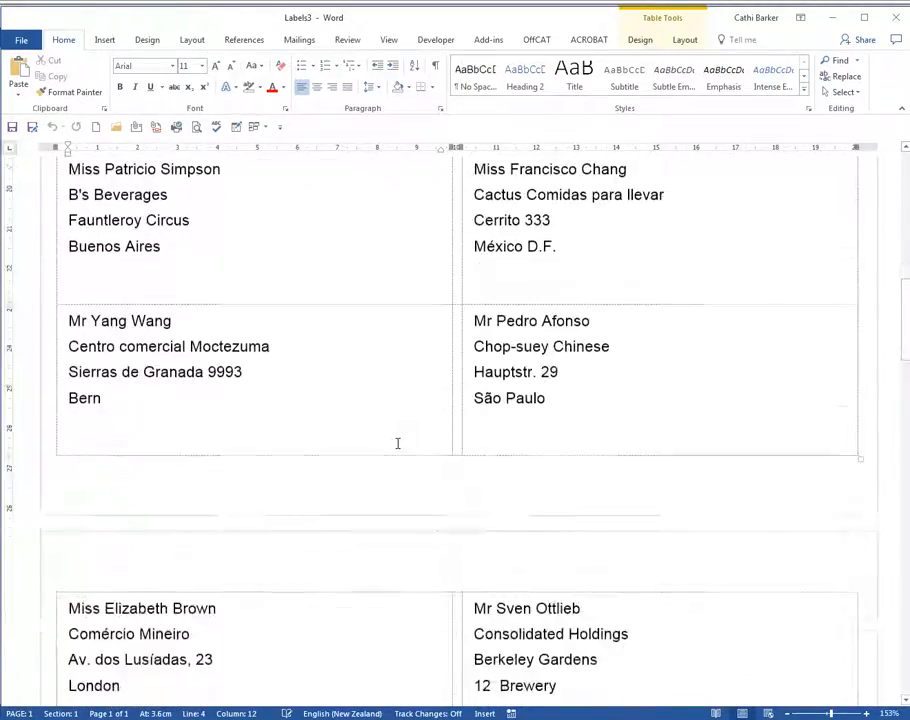
scroll(397, 443, "down", 15)
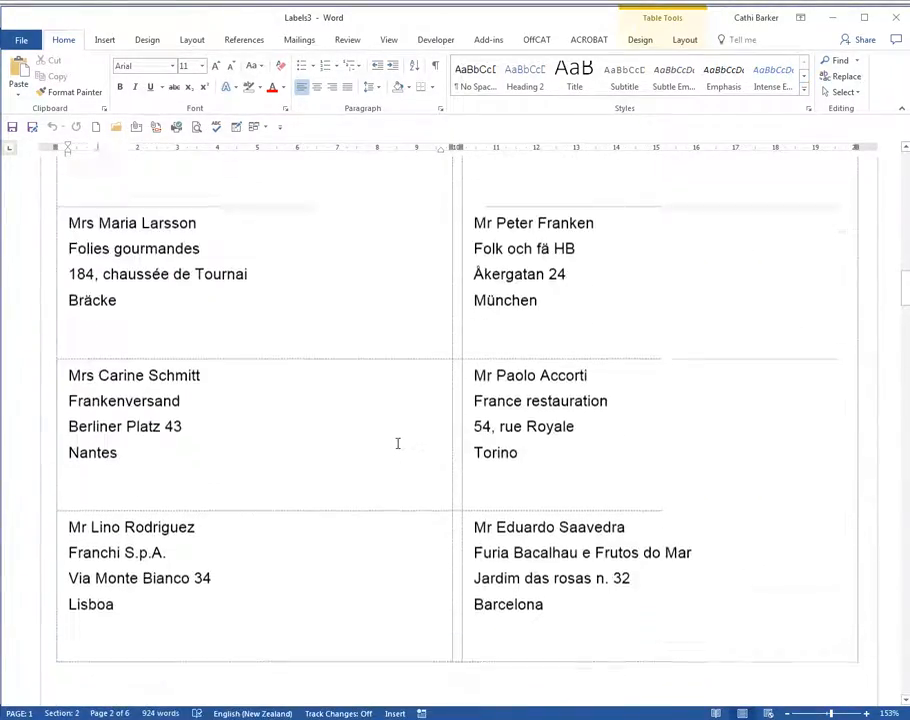
scroll(397, 443, "down", 5)
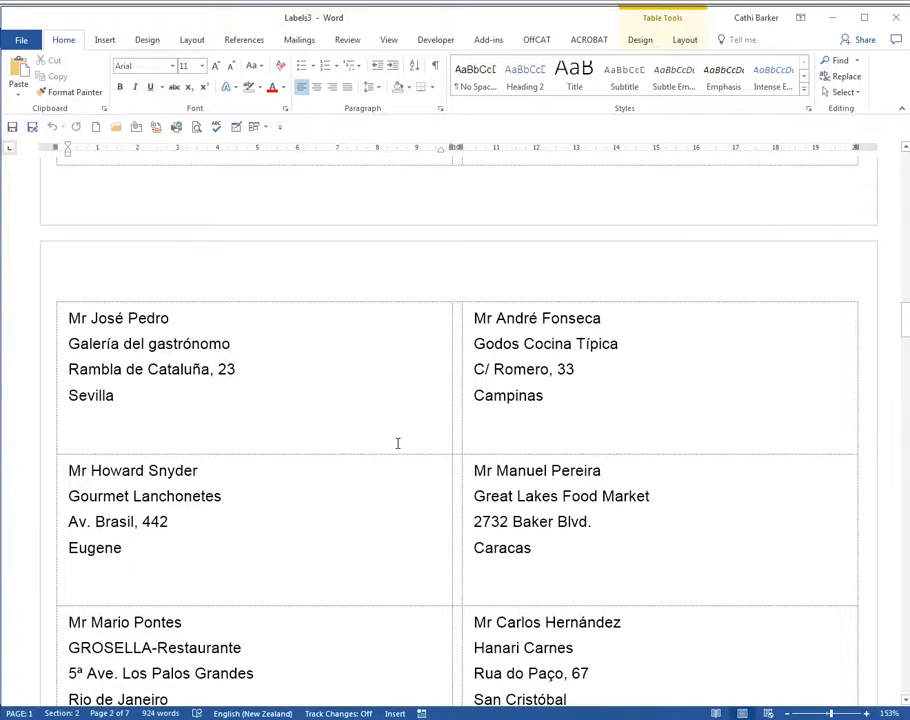